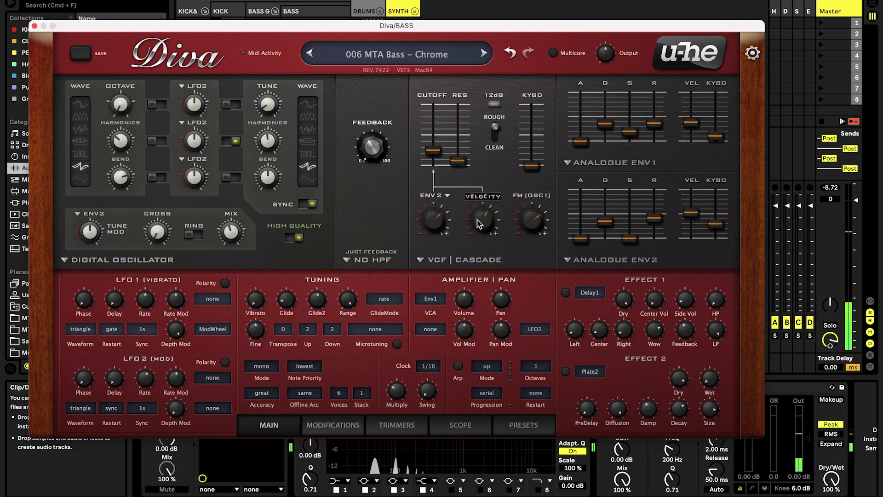
Step: Close the Diva window, then open the first BASS clip and shorten its loop to two beats (0.2.0)
mouse_move(481, 198)
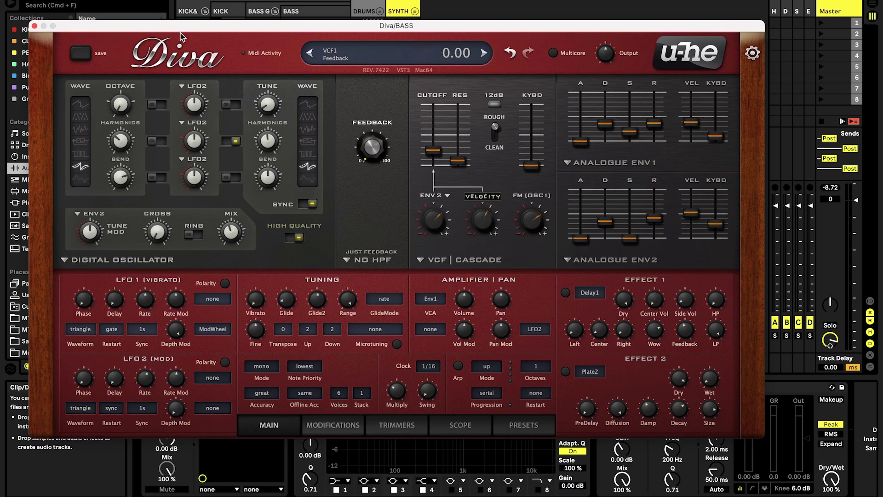
left_click(34, 26)
left_click(303, 24)
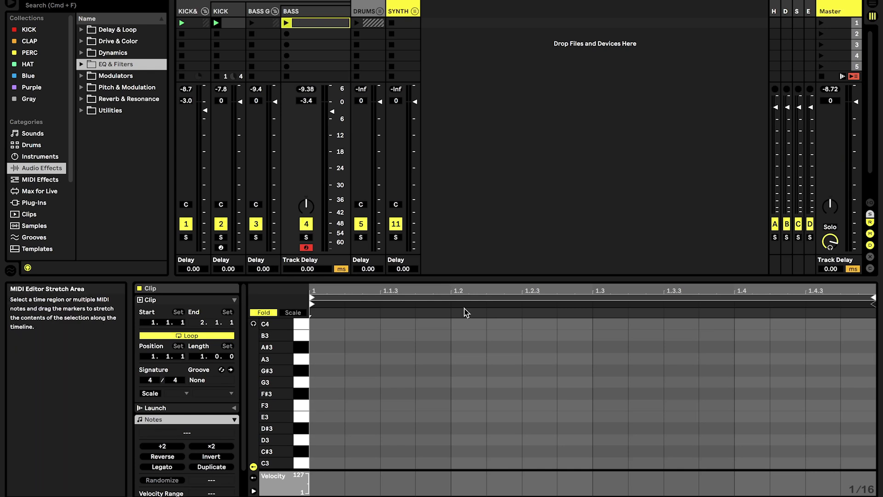
scroll(457, 354, "down", 3)
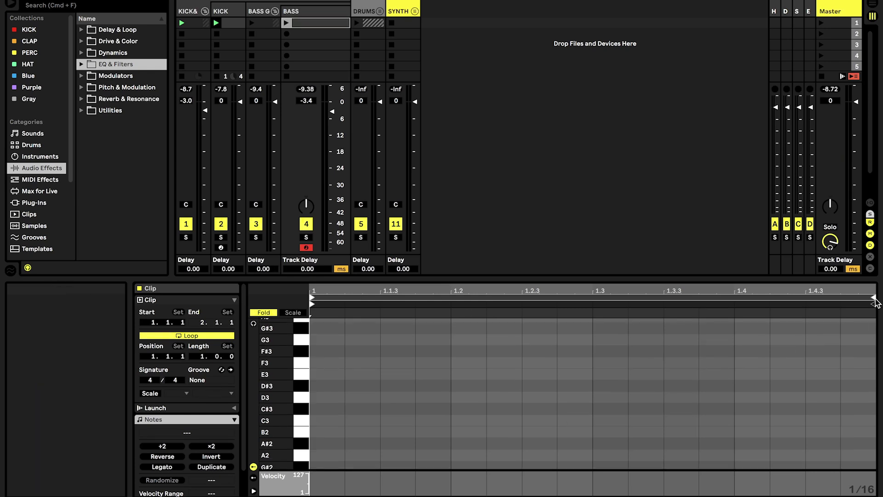
left_click_drag(872, 299, 601, 300)
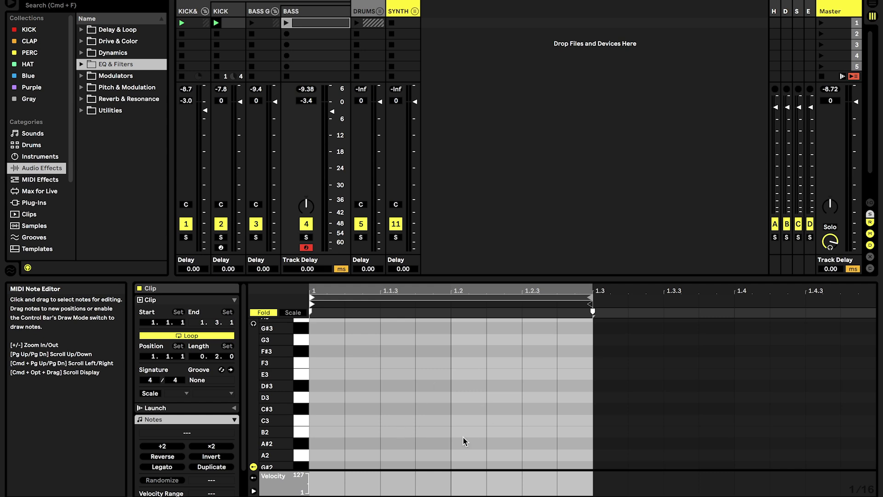
Step: Draw three sixteenth-length B2 notes in the bass clip at 1.1.2, 1.1.4 and 1.2.3
key("b")
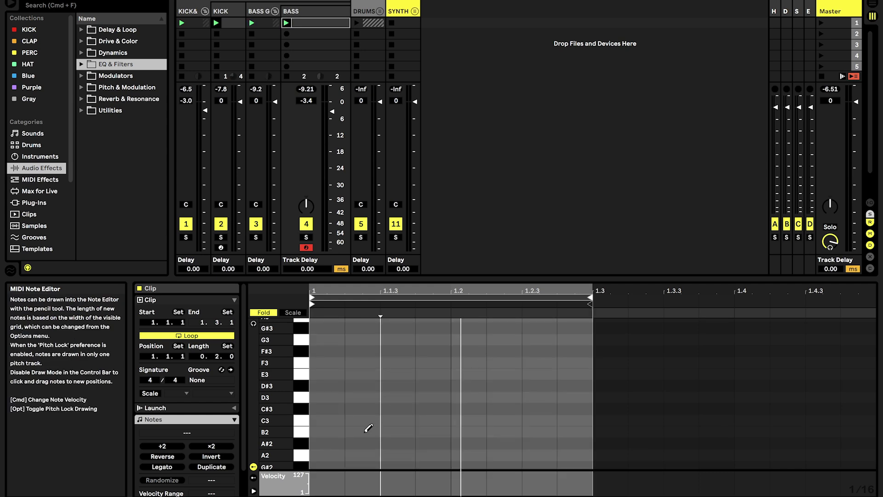
left_click(367, 431)
left_click(435, 431)
left_click(536, 431)
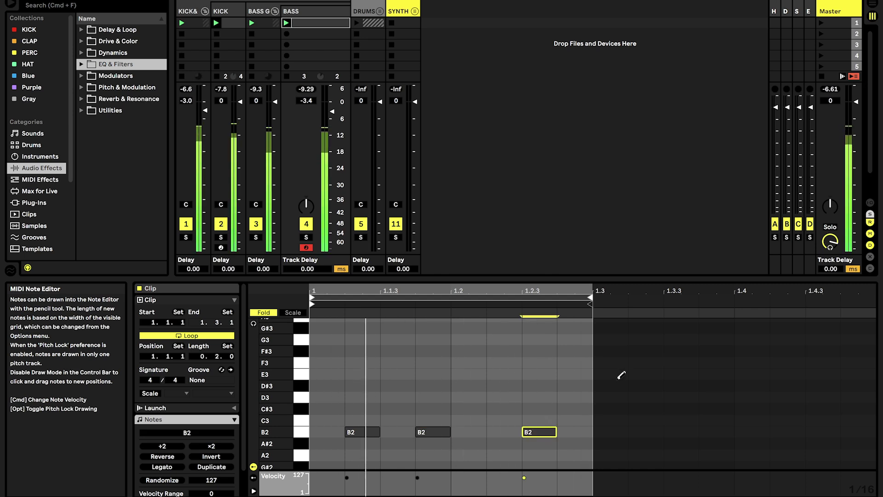
Step: Move the bass pattern off the kick by deleting the B2 note at 1.1.2 and adding B2 notes at 1.1.3 and 1.2.4
left_click(364, 431)
left_click(395, 431)
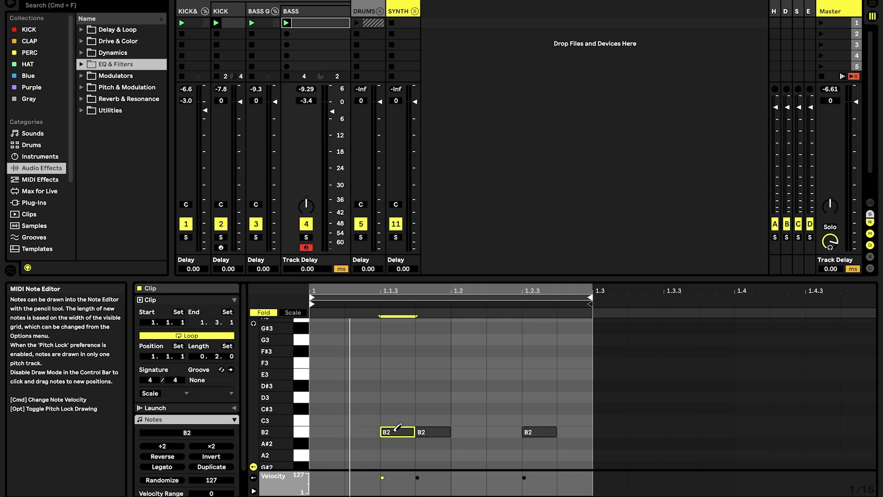
left_click(573, 430)
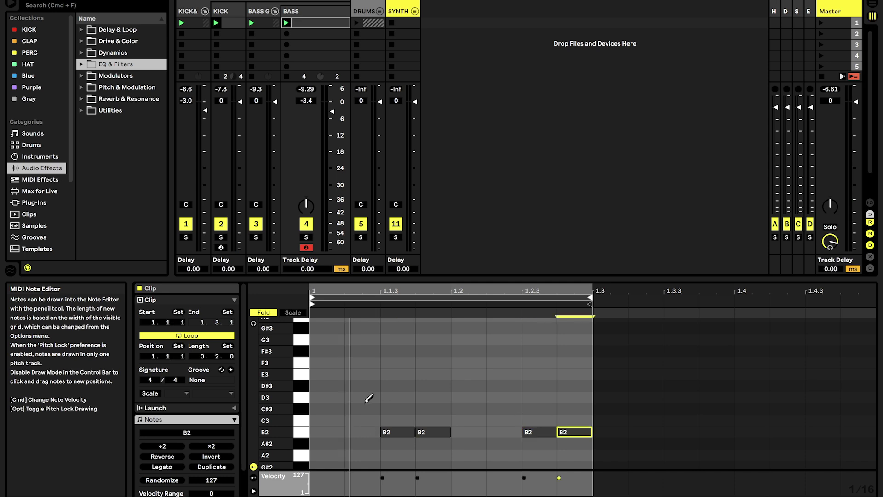
key("space")
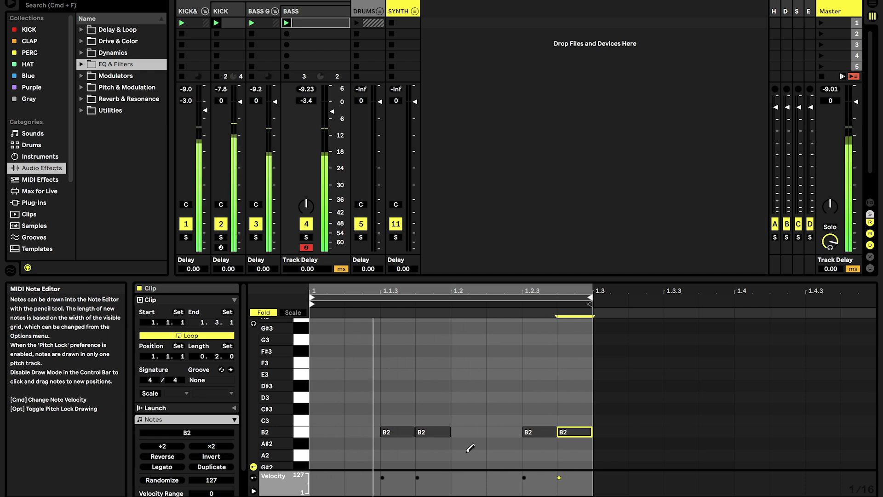
key("space")
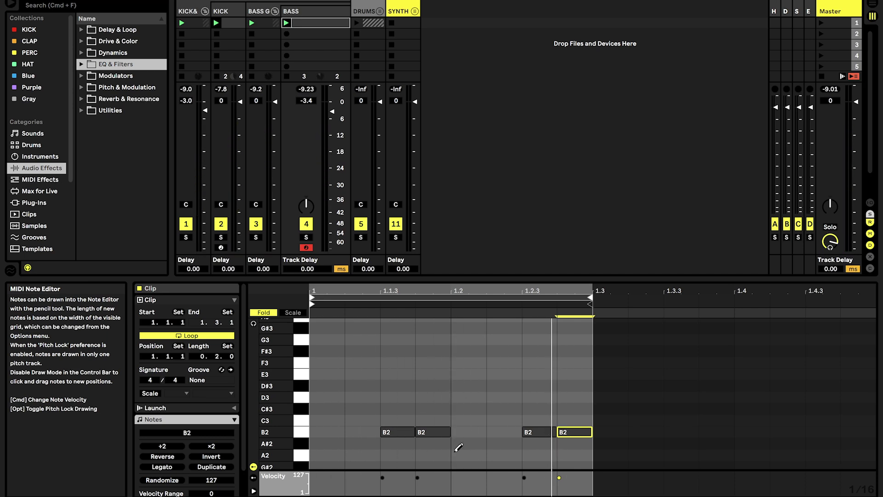
Step: Duplicate the two-beat pattern to fill one bar and lengthen the B2 note at 1.1.4 to two sixteenths
left_click(224, 466)
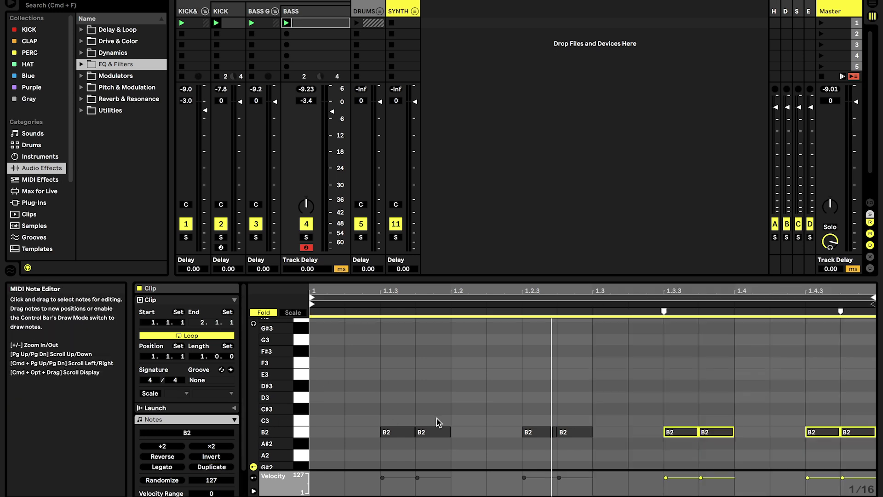
key("b")
left_click_drag(450, 431, 496, 431)
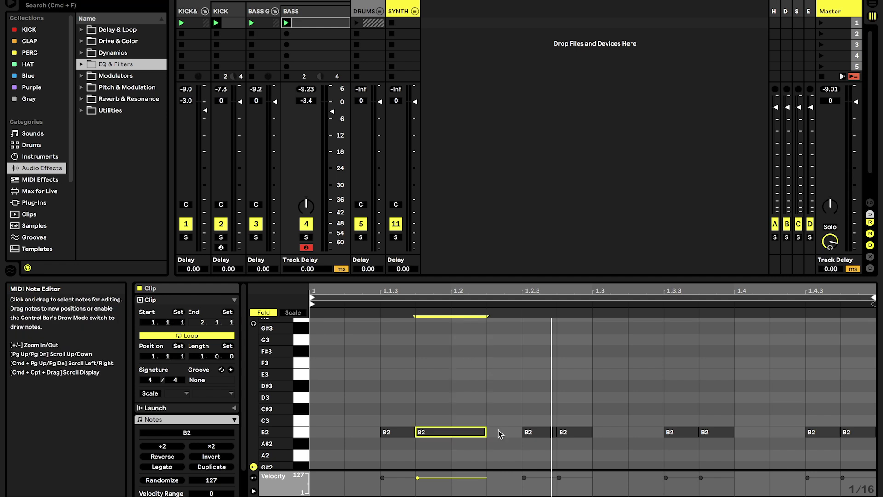
Step: Slightly lower the velocities of the notes at 1.1.3 and 1.1.4, and add a very quiet B2 note at 1.1.2
left_click_drag(389, 477, 421, 481)
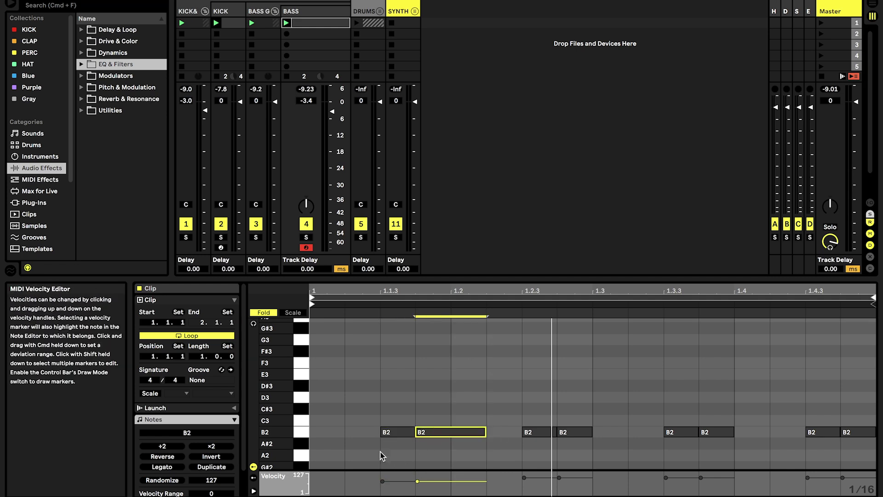
double_click(363, 432)
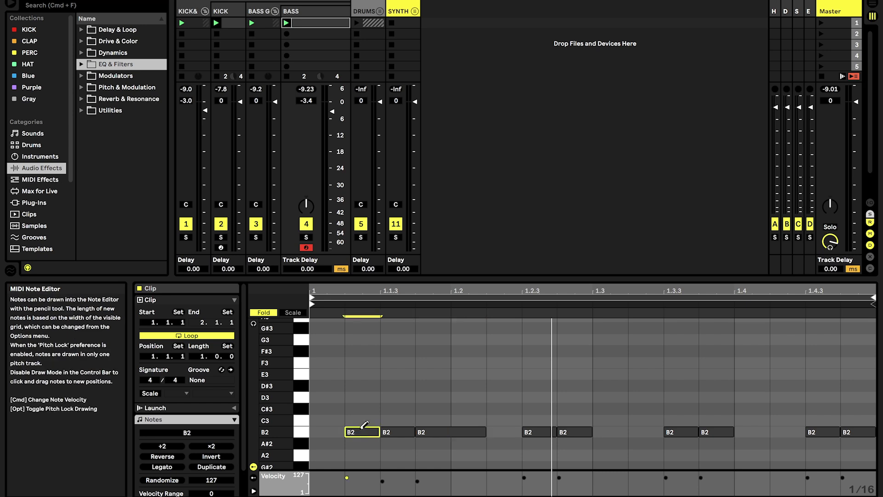
left_click_drag(356, 491, 356, 494)
key("space")
key("space")
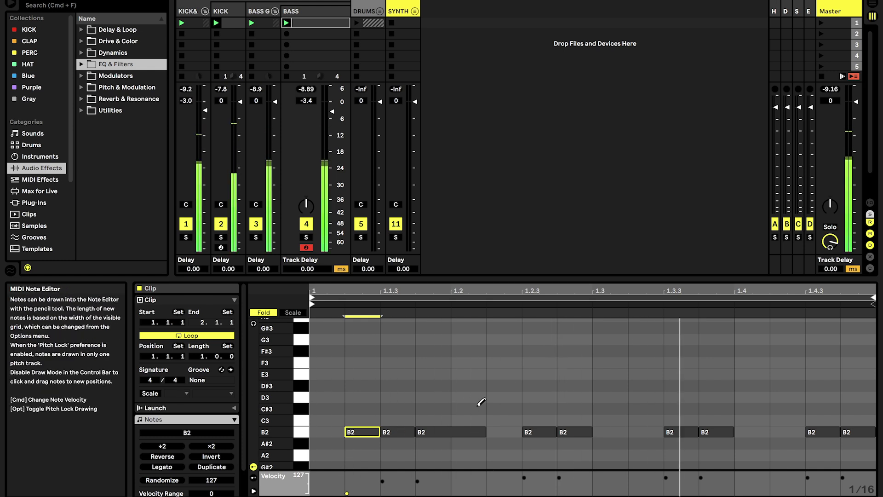
Step: Audition the first two beats as a loop, slightly soften the B2 note at 1.2.4, and restore the one-bar loop
left_click_drag(871, 298, 593, 298)
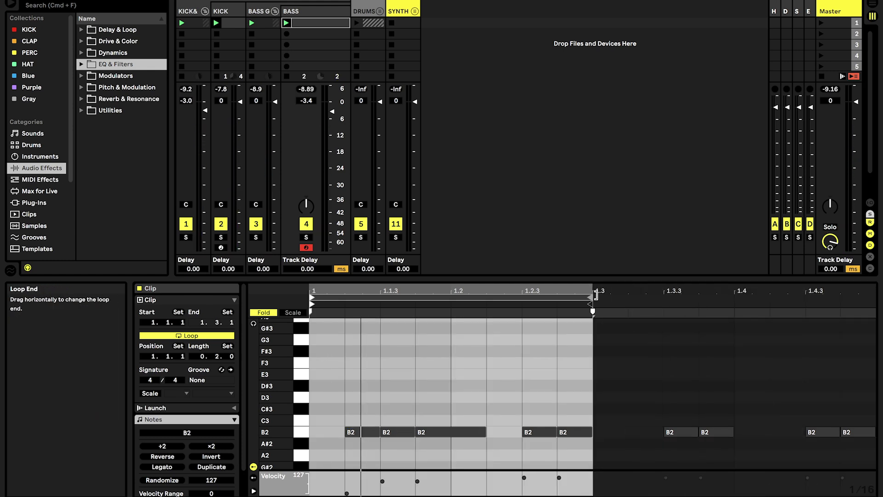
key("space")
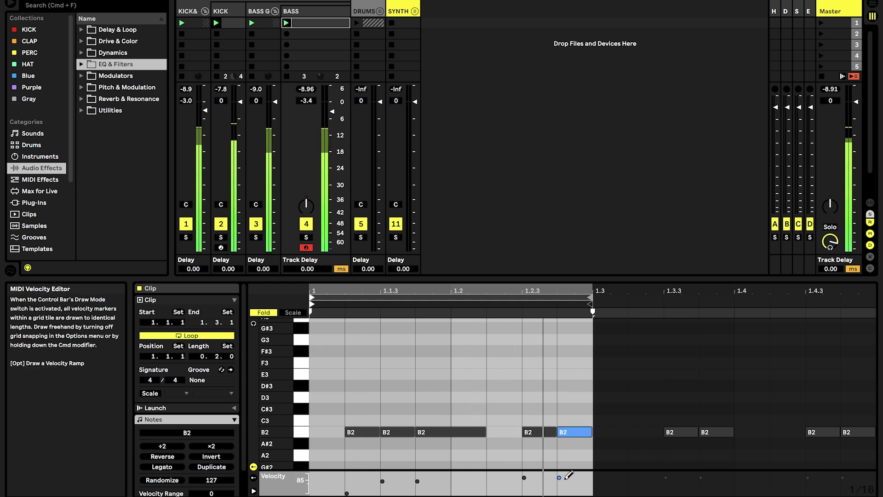
left_click_drag(585, 296, 873, 298)
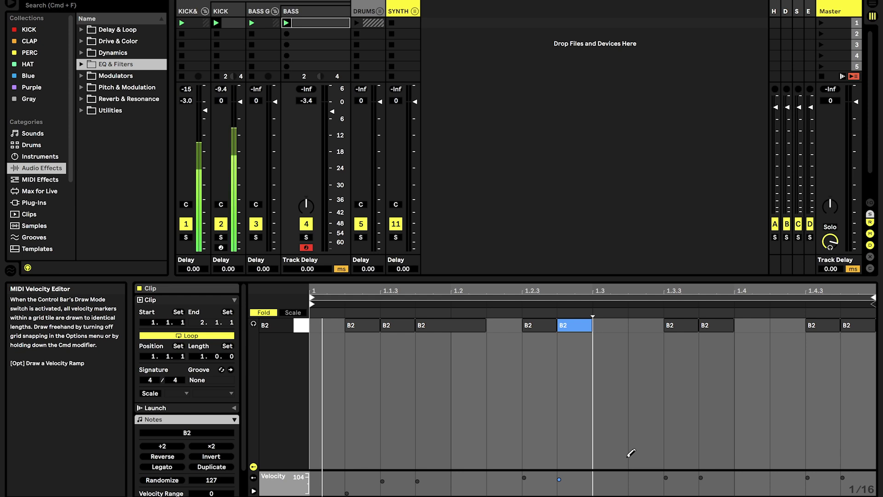
Step: Add a very quiet B2 note at 1.3.2 and reduce the velocities of the notes at 1.3.3 and 1.4.4
left_click(644, 325)
mouse_move(647, 488)
left_mouse_down()
mouse_move(646, 496)
mouse_move(680, 477)
left_mouse_up()
left_click(846, 481)
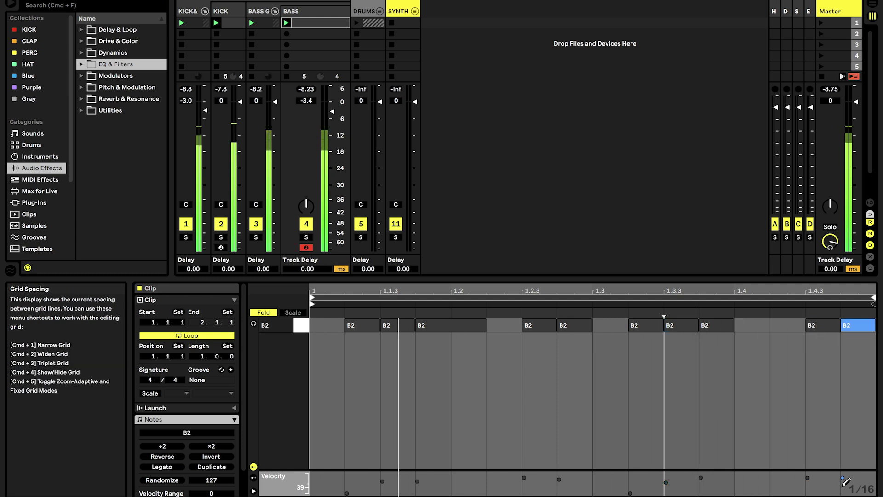
left_click_drag(846, 481, 846, 479)
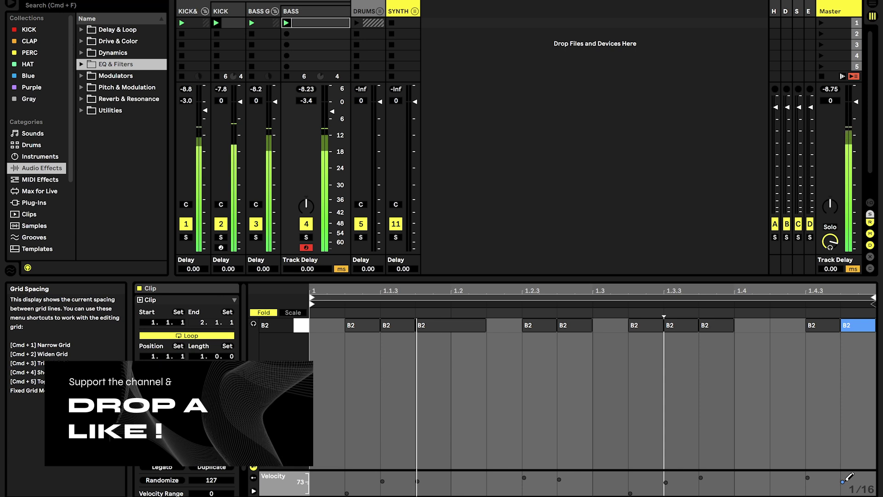
key("b")
mouse_move(732, 326)
left_mouse_down()
mouse_move(769, 326)
mouse_move(733, 326)
left_mouse_up()
key("space")
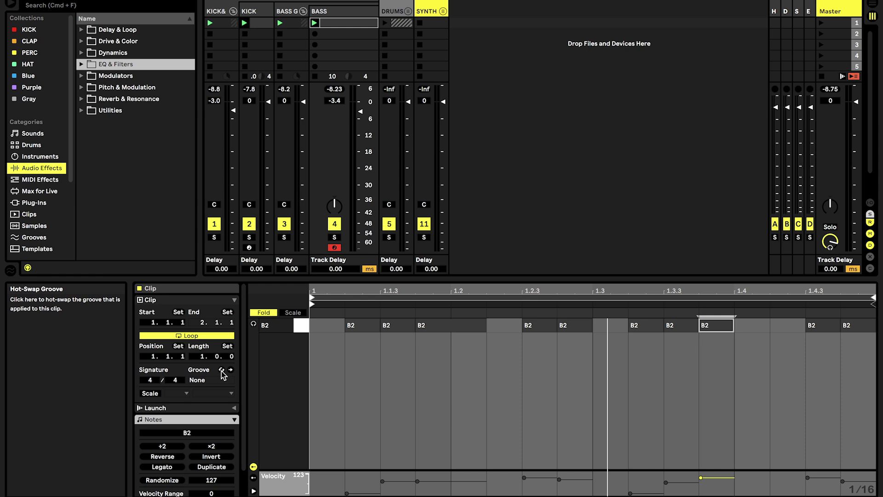
Step: Apply the Swing Logic 16ths 51 groove to the bass clip and play it
left_click(221, 370)
scroll(144, 134, "down", 1)
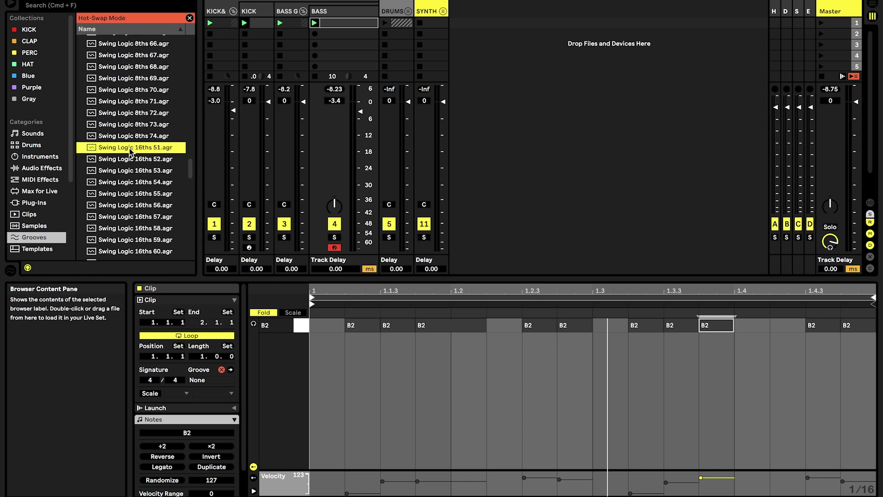
double_click(127, 149)
key("space")
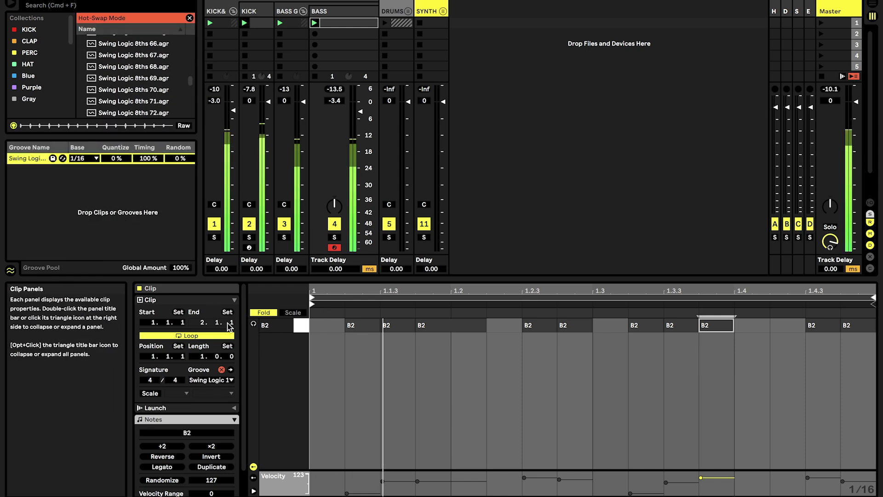
Step: Compare the bass clip's playback between no groove and Swing Logic 16ths 51
left_click(229, 380)
left_click(214, 384)
left_click(214, 382)
left_click(212, 391)
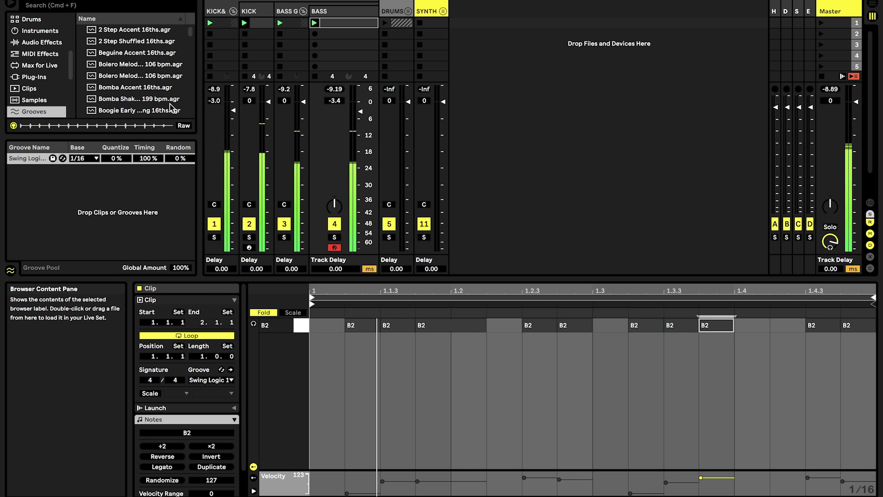
Step: Load Swing SP 1200 16ths 54 into the groove pool and assign it to the bass clip
scroll(171, 107, "down", 15)
scroll(172, 92, "down", 6)
double_click(175, 61)
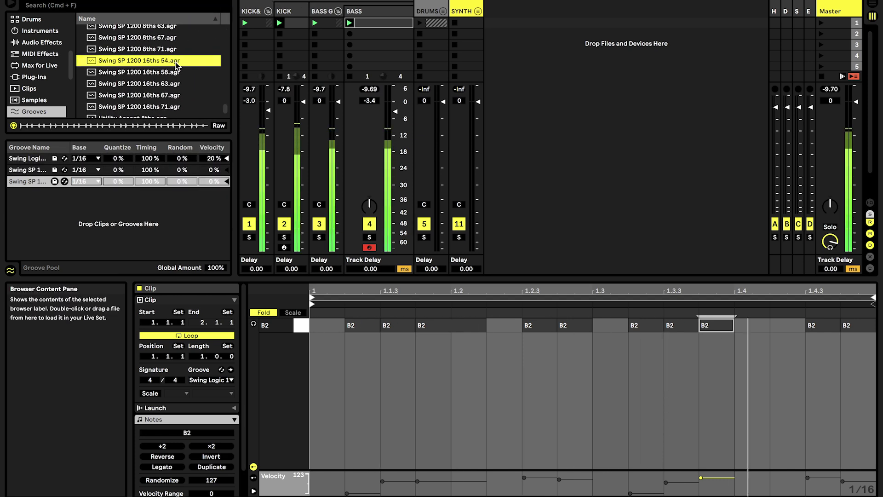
left_click(209, 380)
left_click(207, 389)
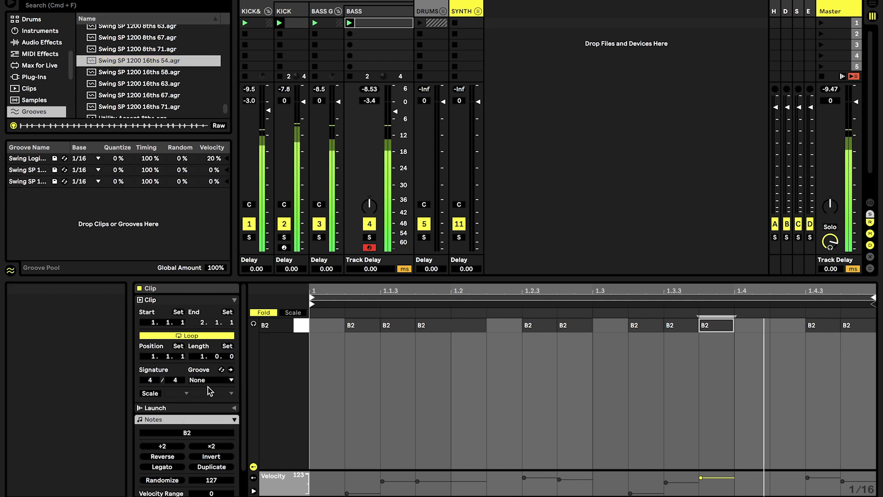
left_click(210, 380)
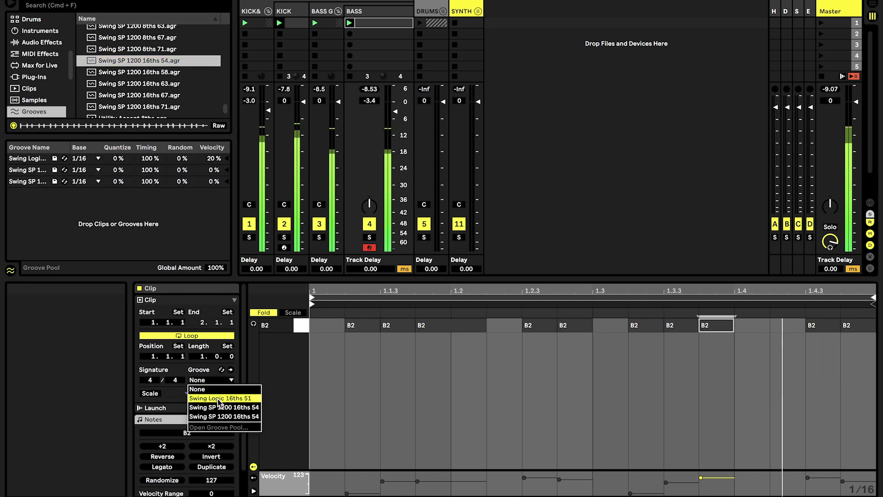
left_click(217, 407)
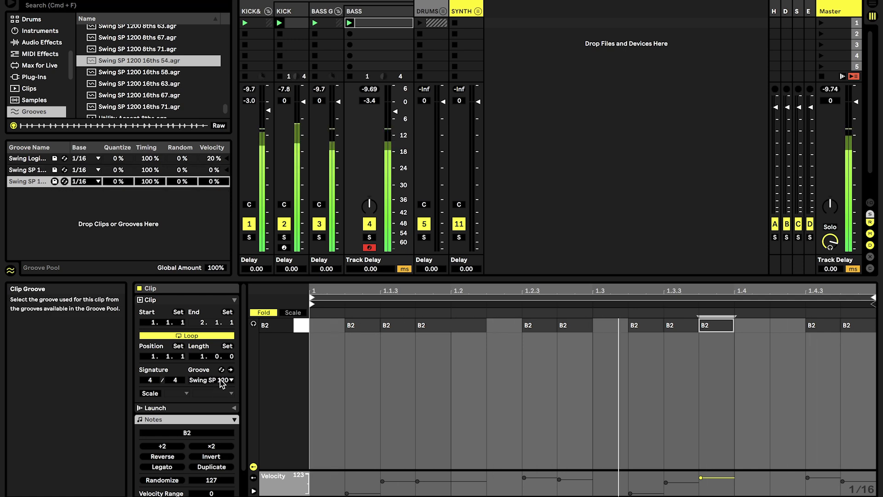
Step: Set the bass clip's groove back to None
left_click(222, 383)
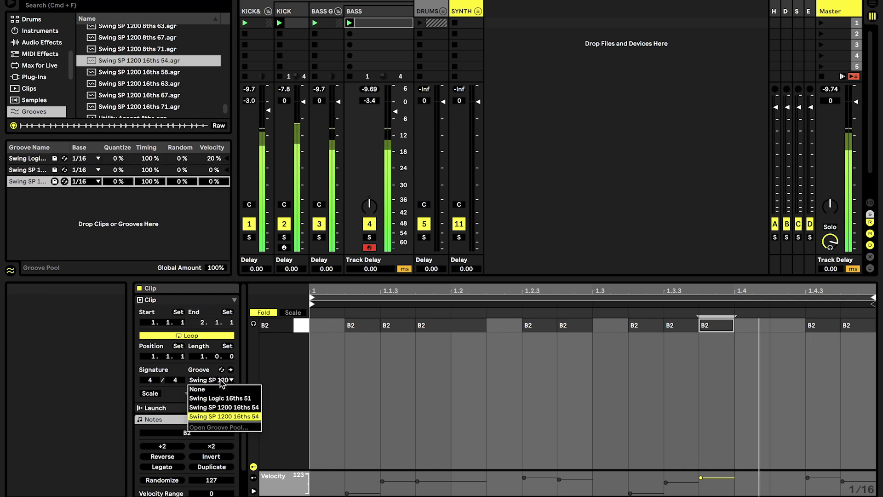
left_click(210, 389)
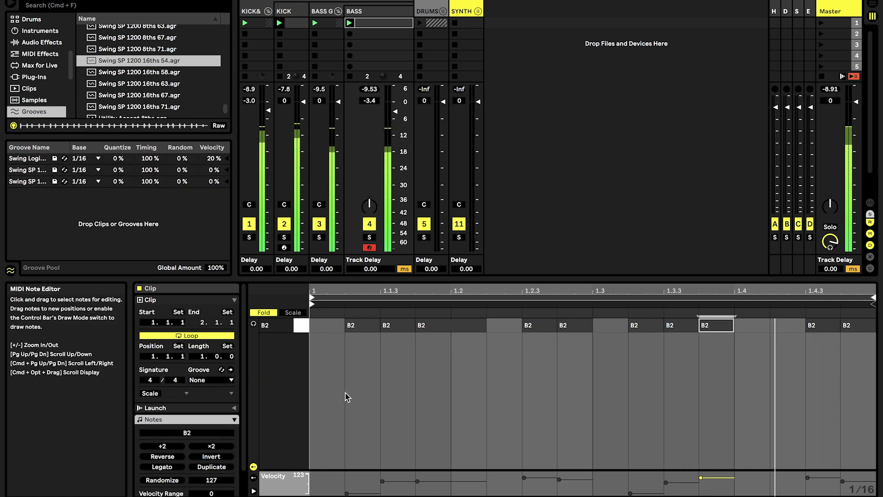
left_click(216, 380)
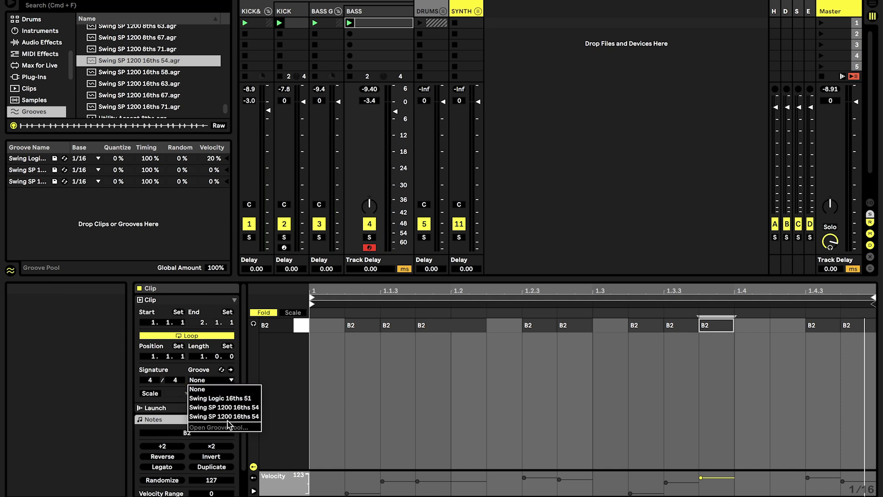
left_click(235, 390)
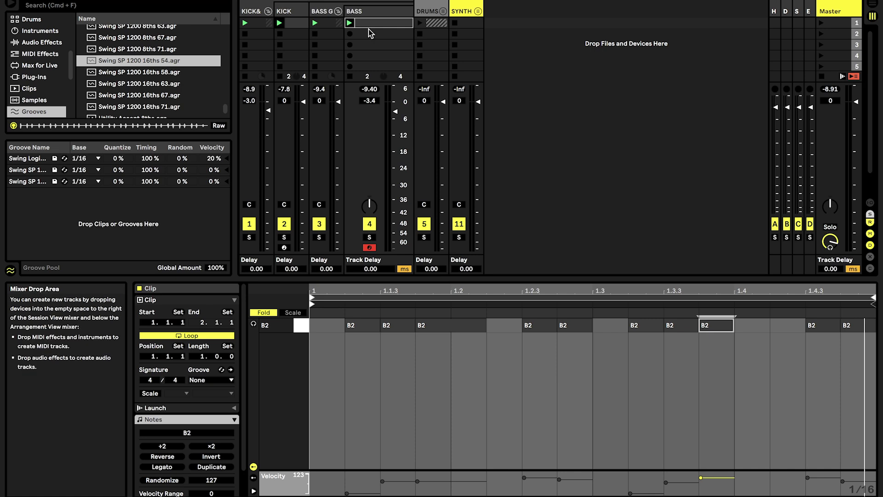
Step: Hide the groove pool and reopen the first BASS clip's note editor
double_click(363, 14)
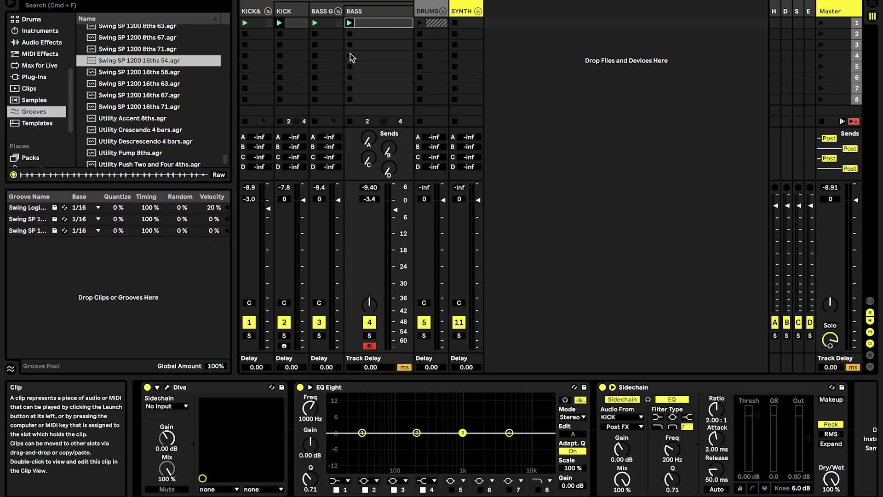
left_click(12, 370)
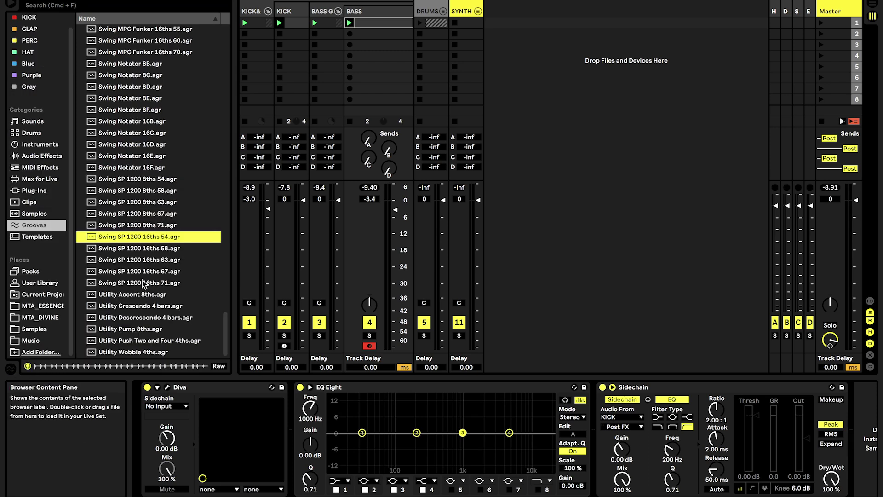
left_click(378, 23)
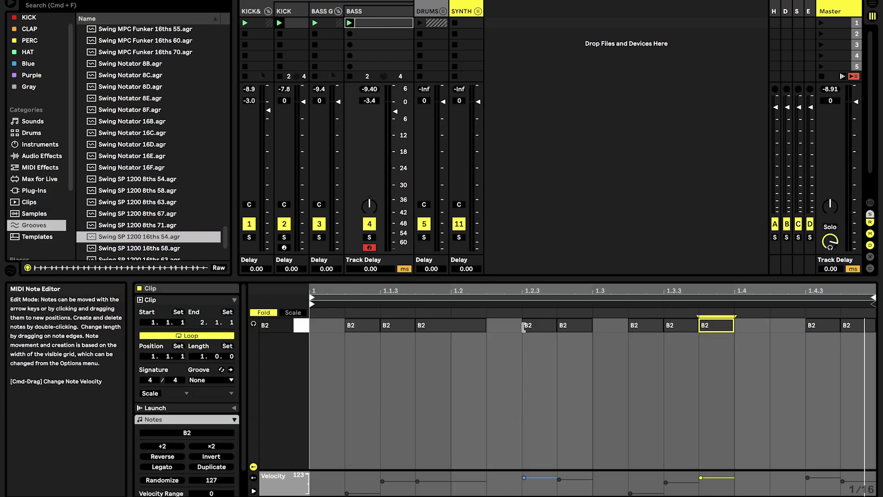
left_click(502, 324)
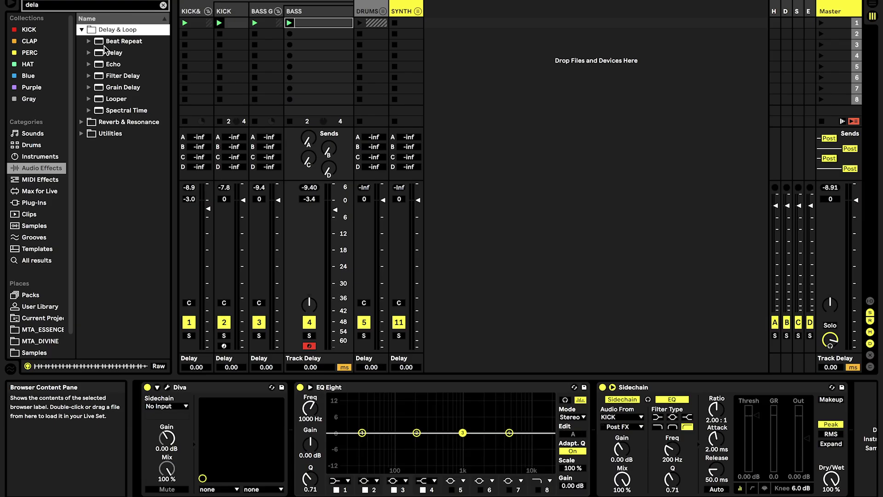
Step: Insert a Delay after Diva on the BASS track, setting its feedback to 9.8 % and dry/wet to about 14 %
left_click(122, 54)
left_click_drag(123, 59, 337, 424)
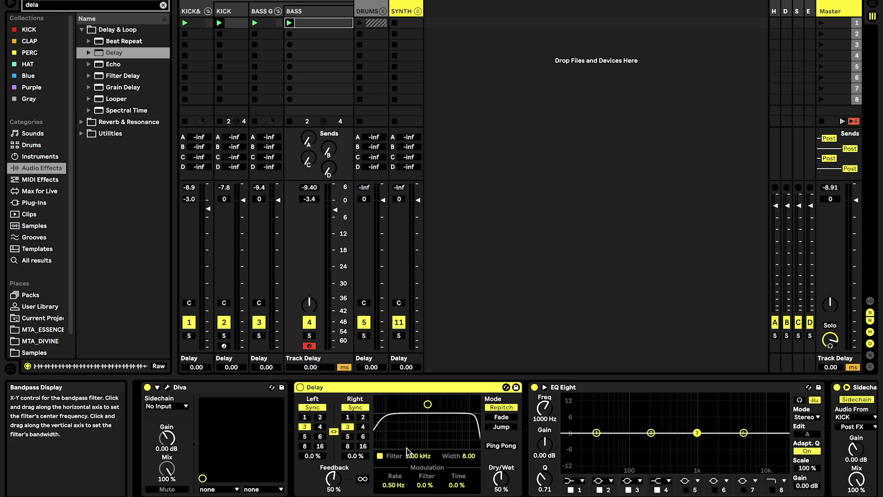
left_click_drag(331, 479, 331, 491)
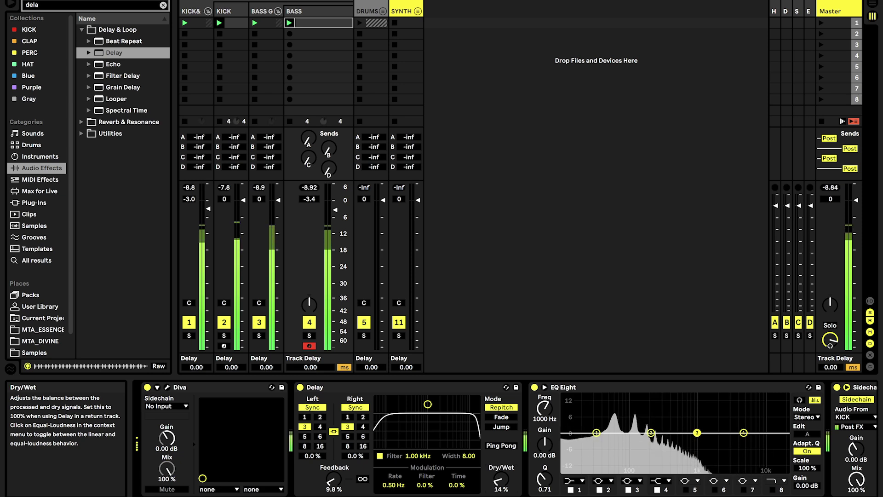
Step: Compare the bass delay's sound with Ping Pong on and off
left_click(506, 446)
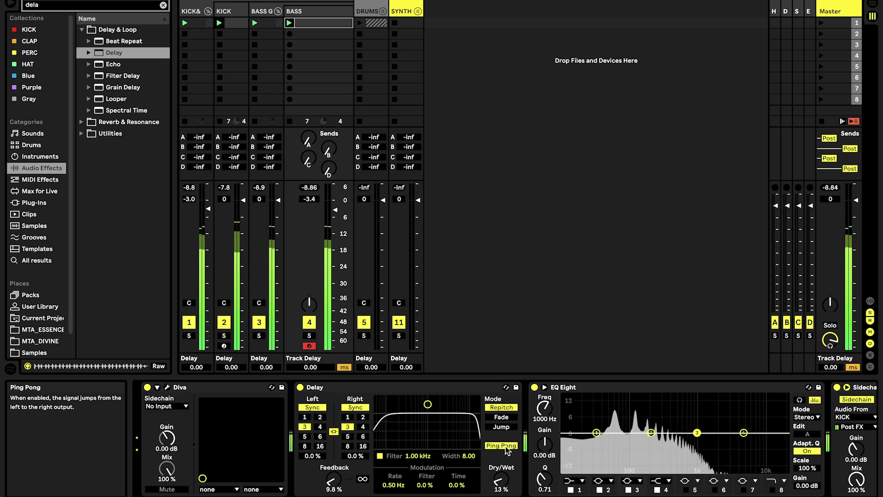
left_click(507, 448)
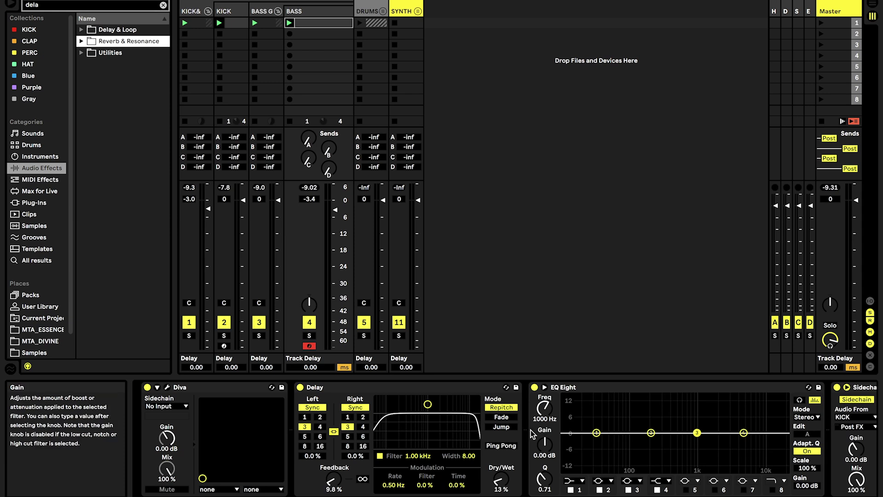
Step: Add a Reverb at the end of the BASS chain with High quality and its Hi Cut and Chorus disabled
left_click(82, 42)
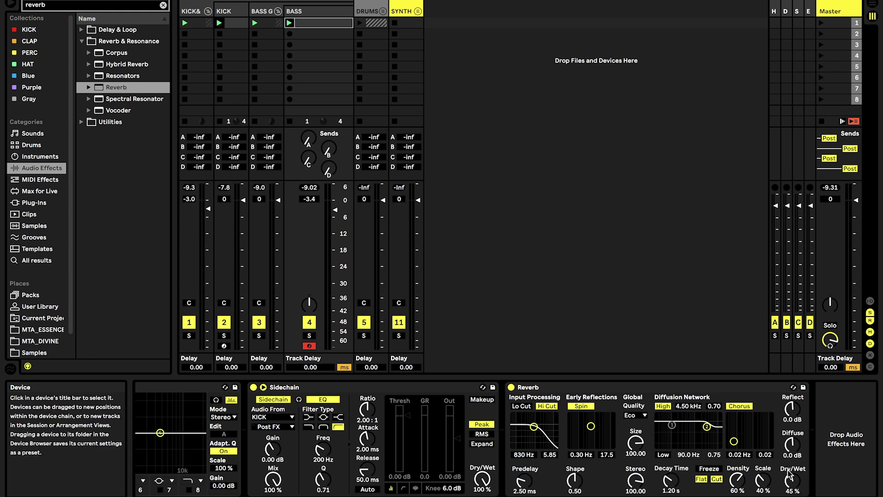
left_click(639, 419)
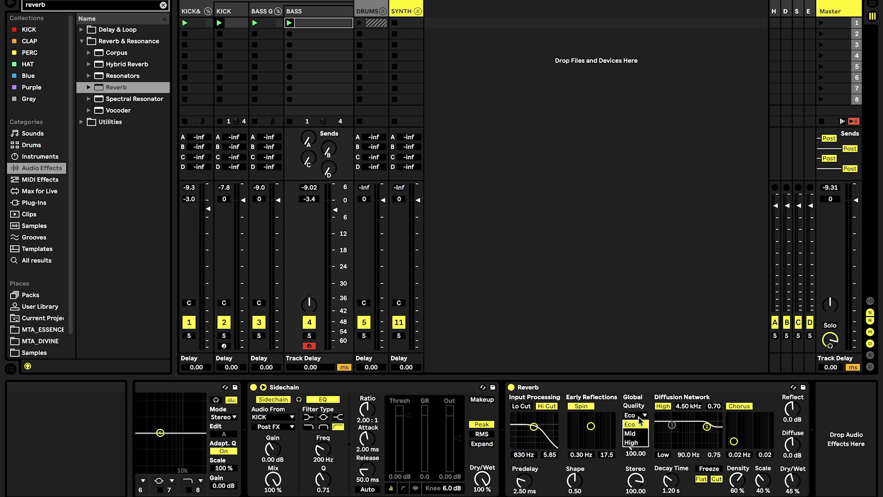
left_click(637, 443)
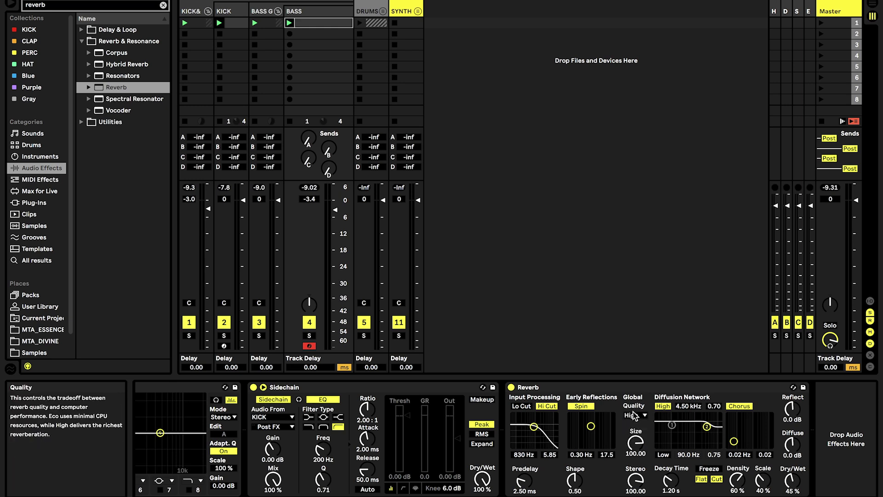
left_click(552, 406)
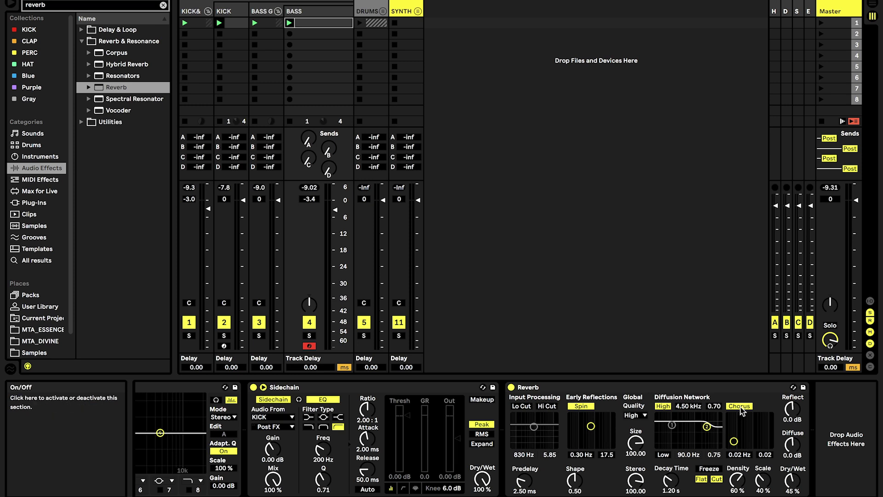
left_click(739, 405)
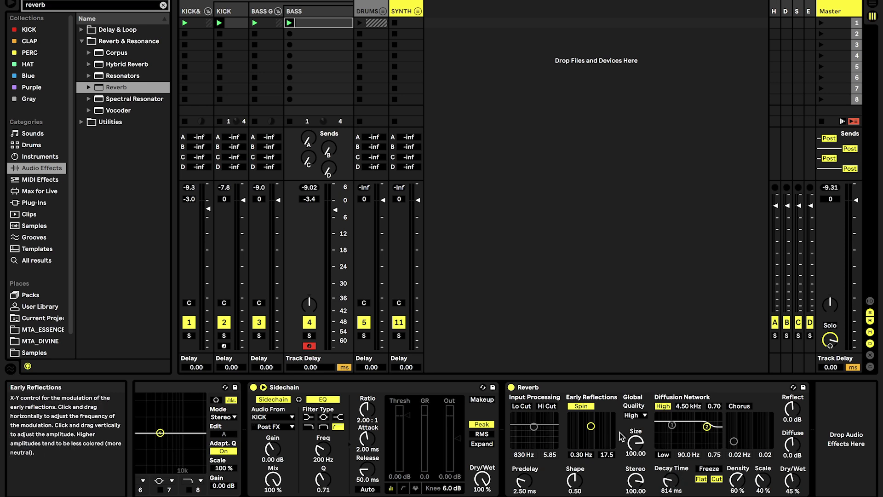
Step: Set the bass reverb's size to 43.12, decay time to 3.16 s, reflect to 0.5 dB, diffuse to -1.3 dB and dry/wet to 8.7 %
scroll(543, 390, "left", 8)
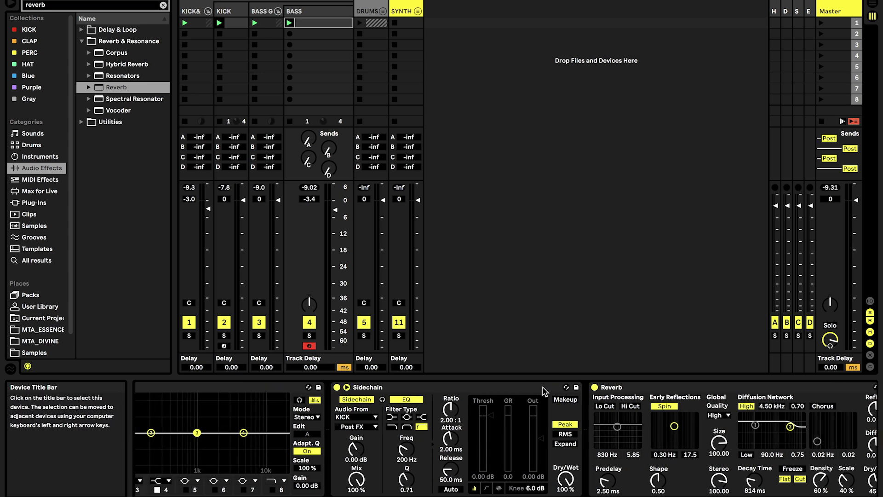
scroll(412, 410, "right", 8)
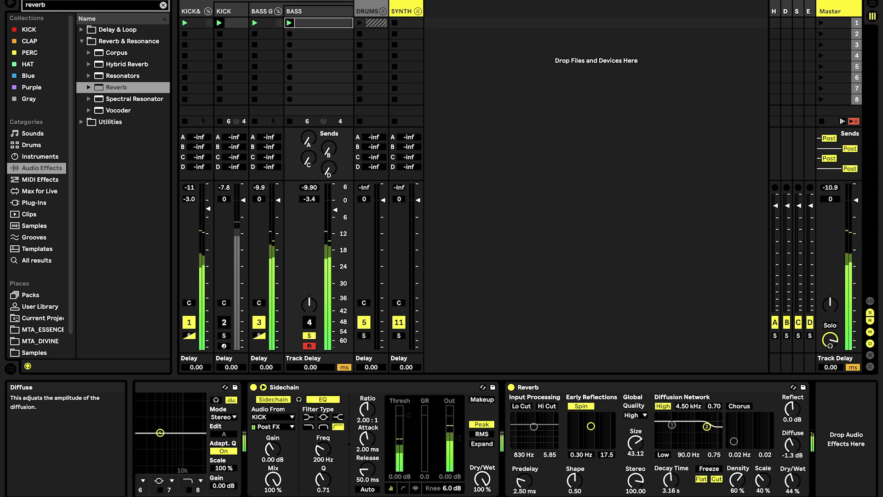
mouse_move(792, 480)
left_mouse_down()
mouse_move(792, 496)
mouse_move(792, 484)
left_mouse_up()
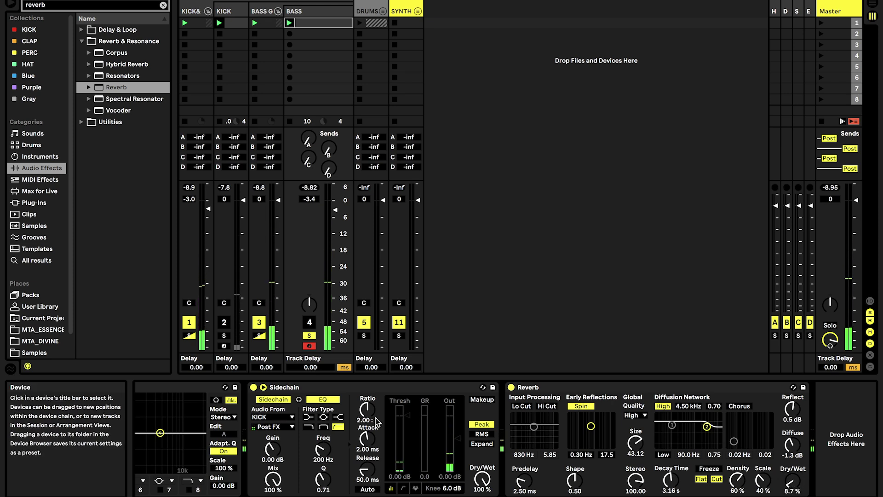
Step: Solo the kick and bass group, compare it with the reverb bypassed, and reduce the reverb's dry/wet to 7.1 %
left_click(190, 336)
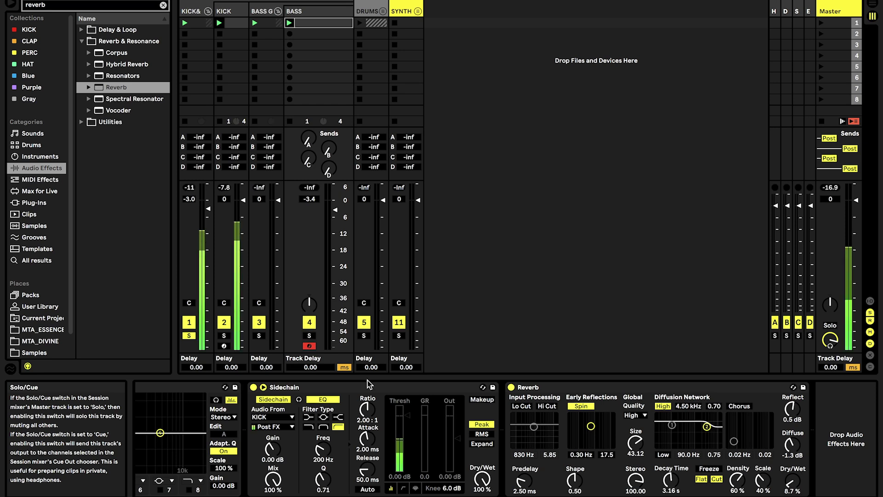
left_click(511, 388)
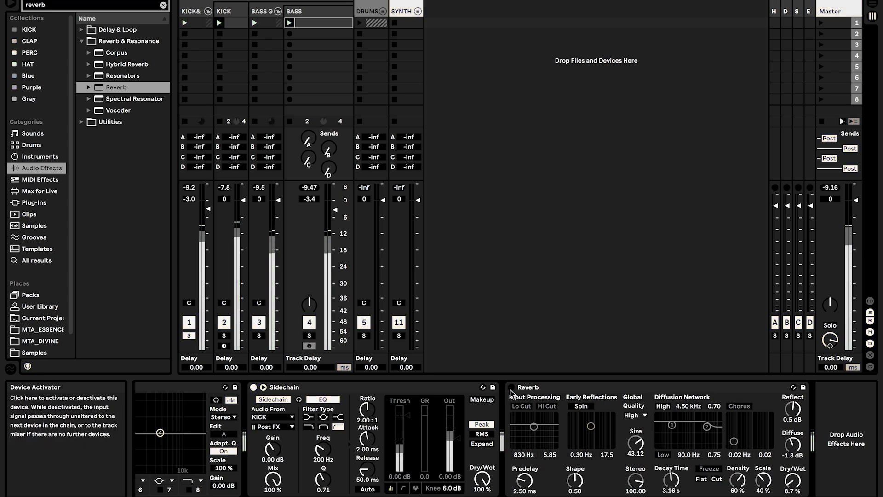
left_click(511, 388)
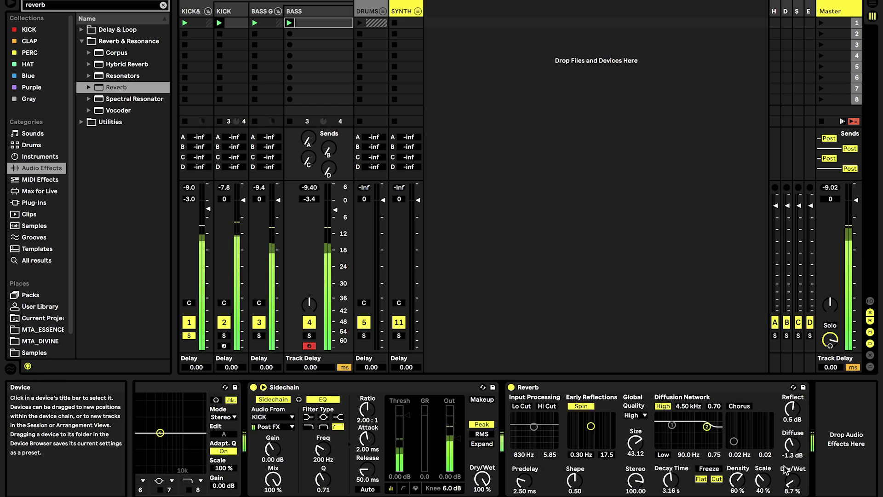
left_click_drag(795, 486, 797, 487)
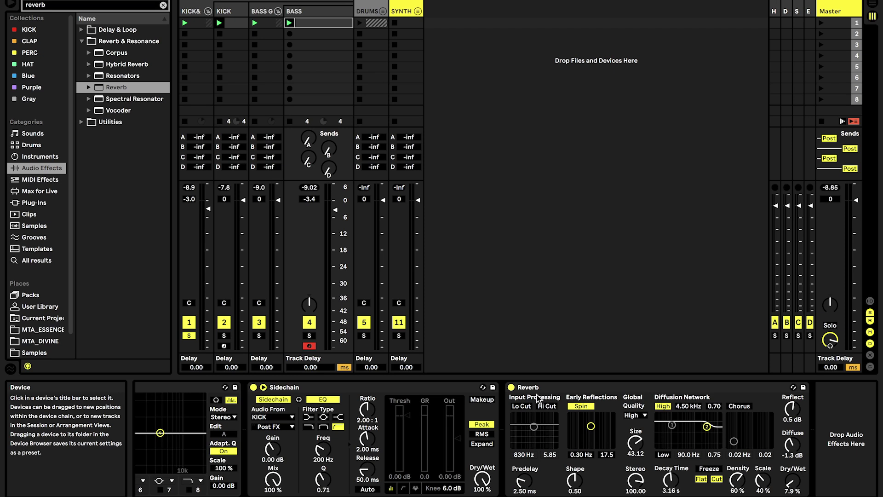
Step: Play the bass and lower the Sidechain compressor's threshold to -24 dB on the BASS track
scroll(482, 476, "left", 3)
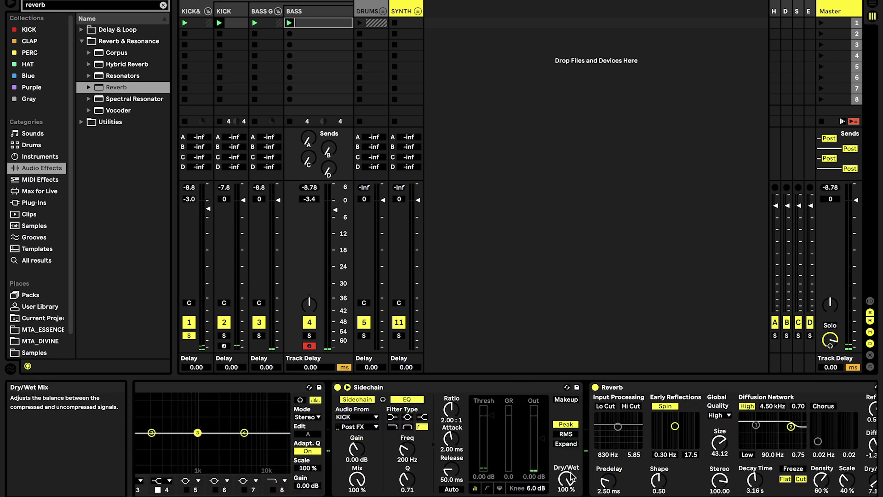
scroll(482, 443, "left", 10)
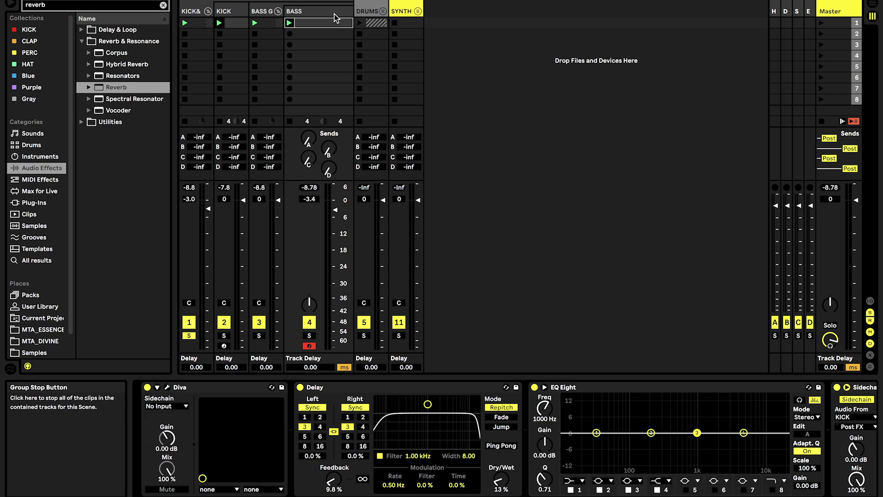
left_click(326, 23)
left_click(327, 325)
double_click(328, 11)
scroll(673, 432, "down", 10)
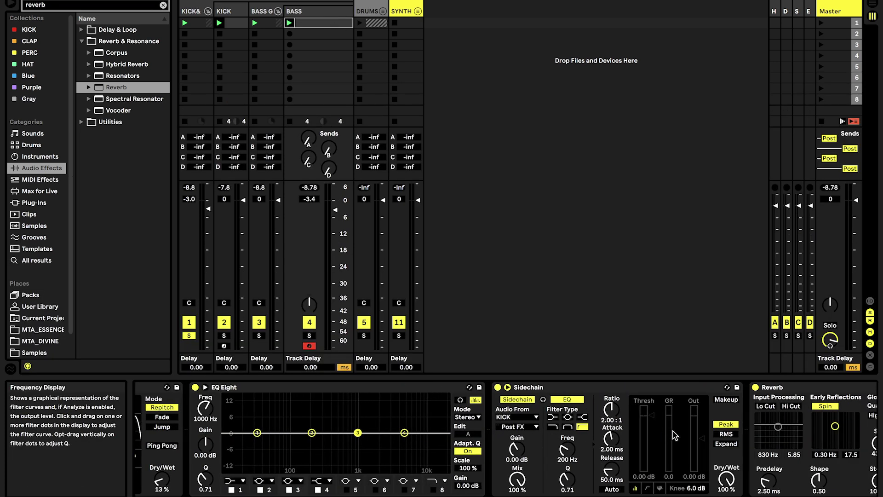
key("space")
left_click_drag(652, 442, 651, 452)
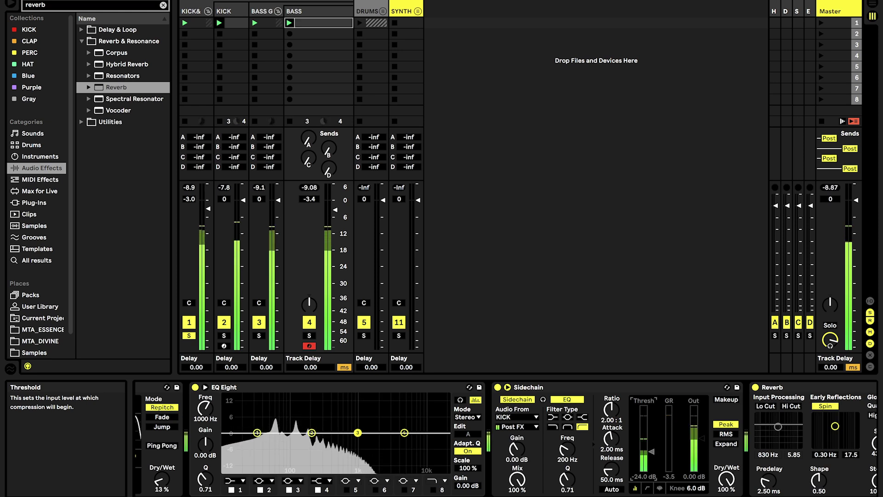
Step: Find FabFilter Pro-L 2, insert it between Sidechain and Reverb on the BASS track, and play the bass through it
scroll(629, 393, "down", 4)
scroll(629, 393, "down", 2)
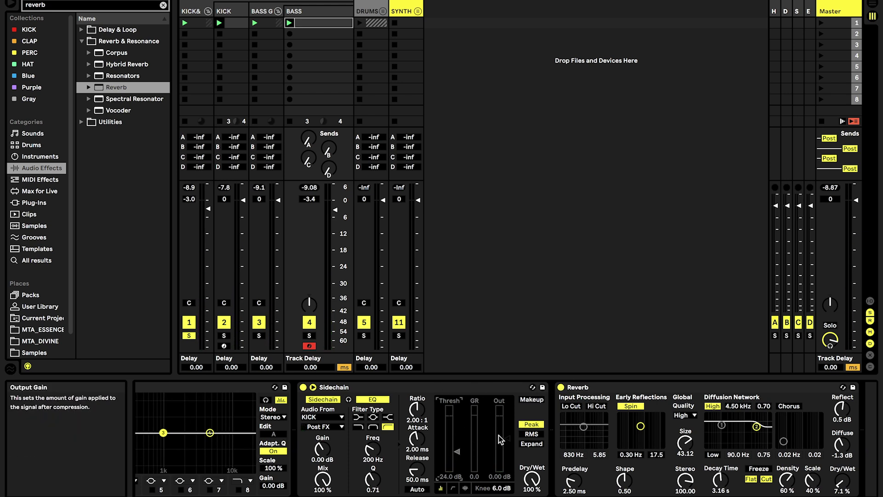
scroll(472, 417, "up", 1)
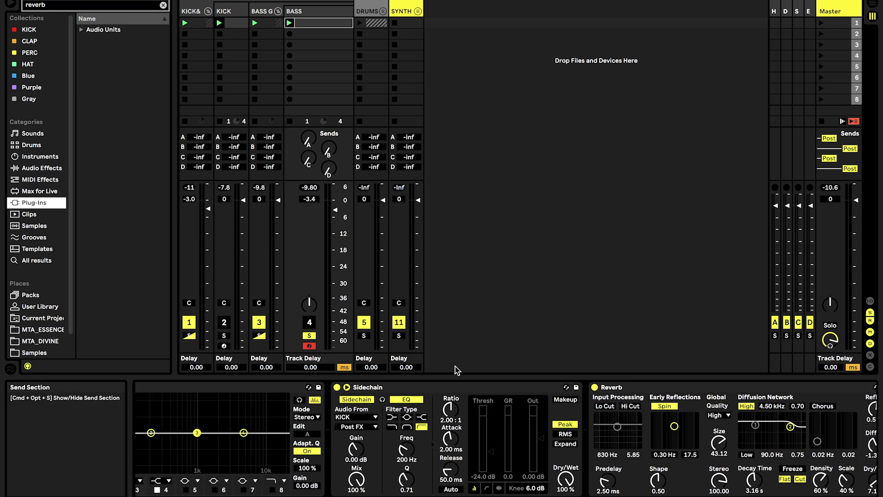
left_click(125, 6)
type("pro")
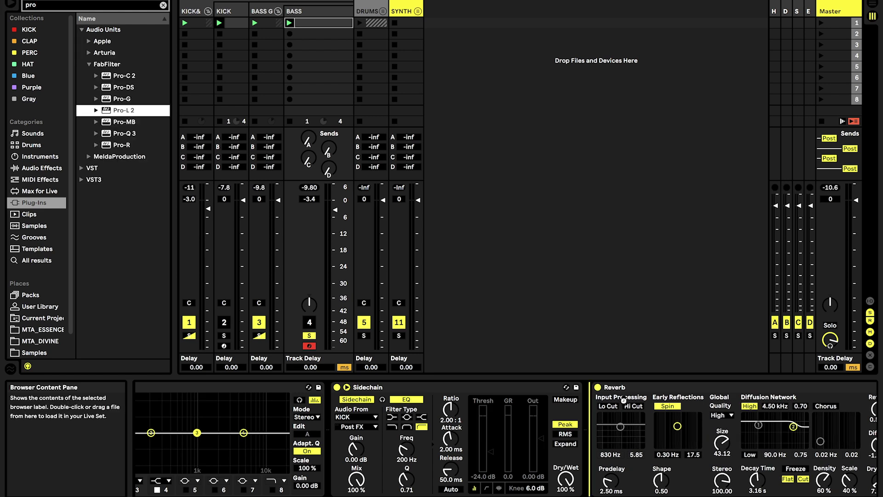
key("Return")
left_click_drag(162, 37, 530, 0)
key("space")
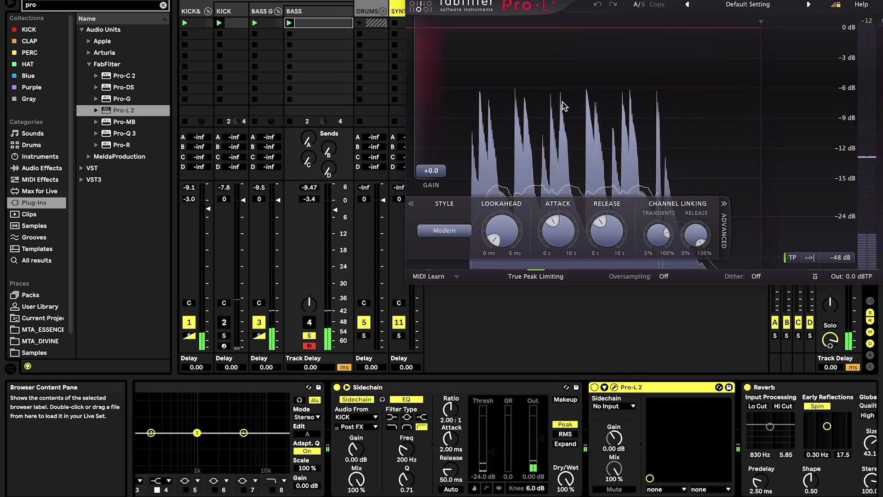
Step: Load the VST version of Soundtoys EffectRack between Delay and EQ Eight on the BASS track
scroll(495, 391, "left", 2)
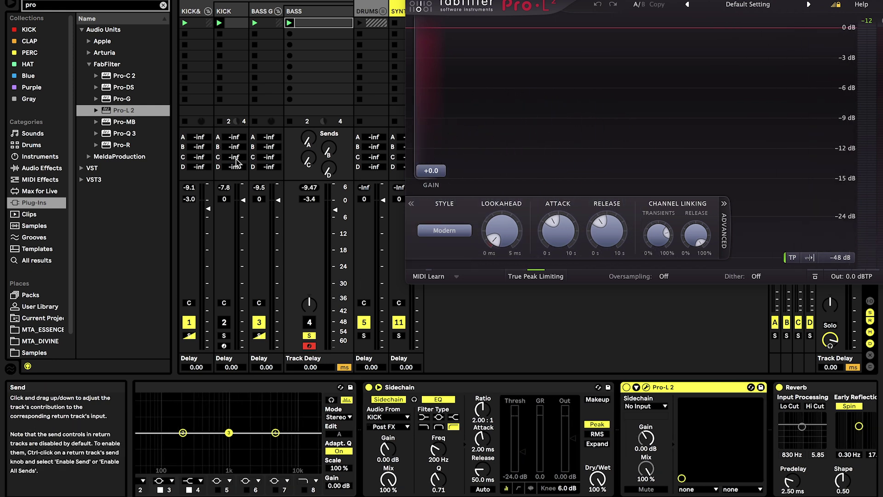
left_click(163, 6)
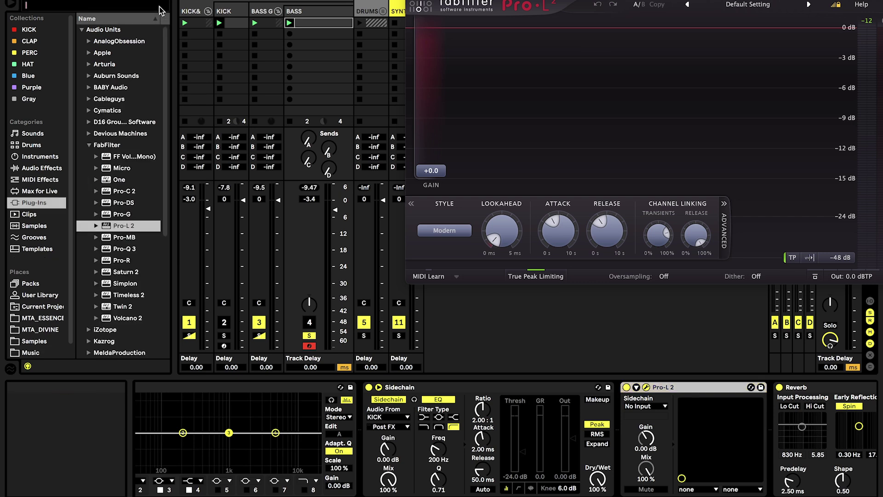
left_click(82, 29)
left_click(82, 41)
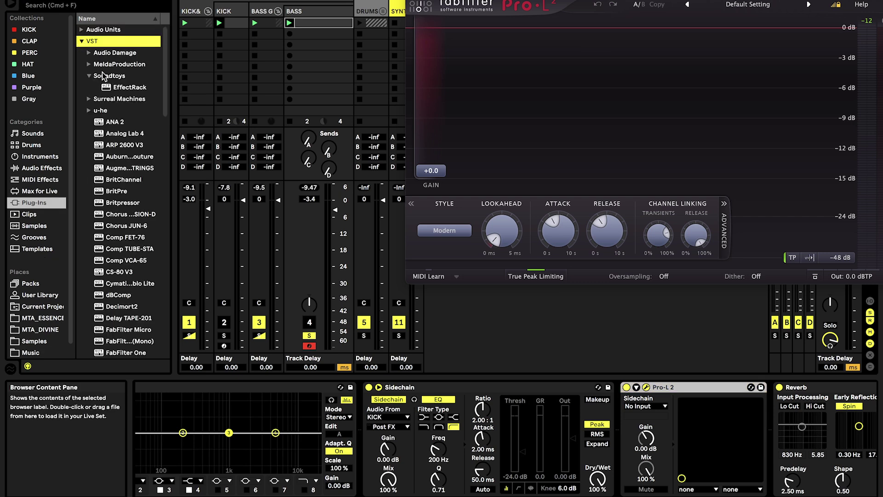
double_click(120, 87)
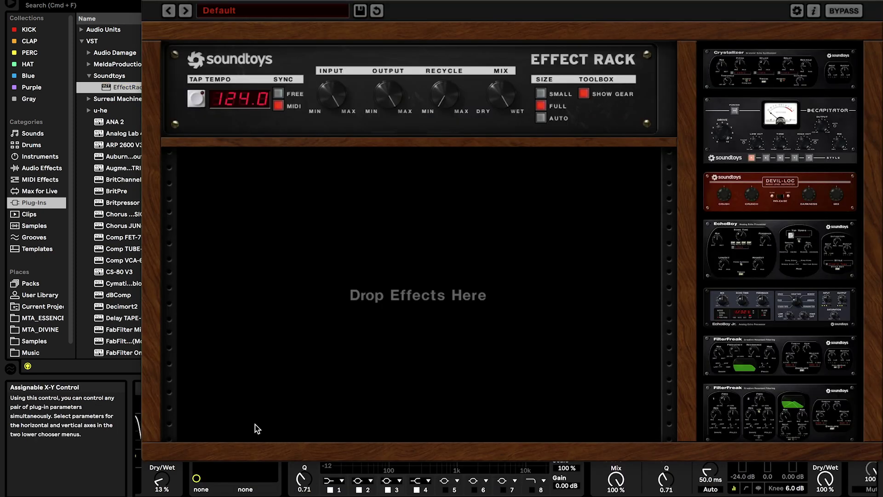
Step: Place a Decapitator in the effect rack, move the Pro-L 2 window aside, and adjust the Decapitator's drive
left_click_drag(761, 156, 391, 294)
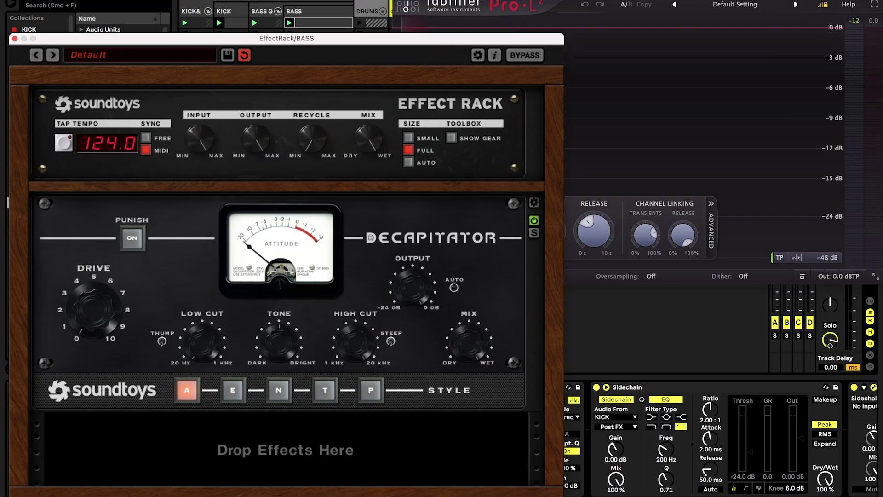
left_click_drag(493, 1, 562, 4)
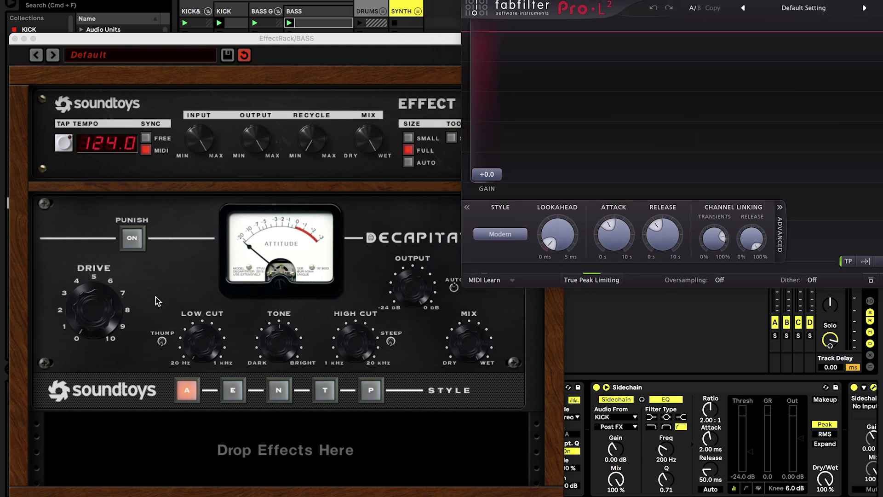
left_click(98, 322)
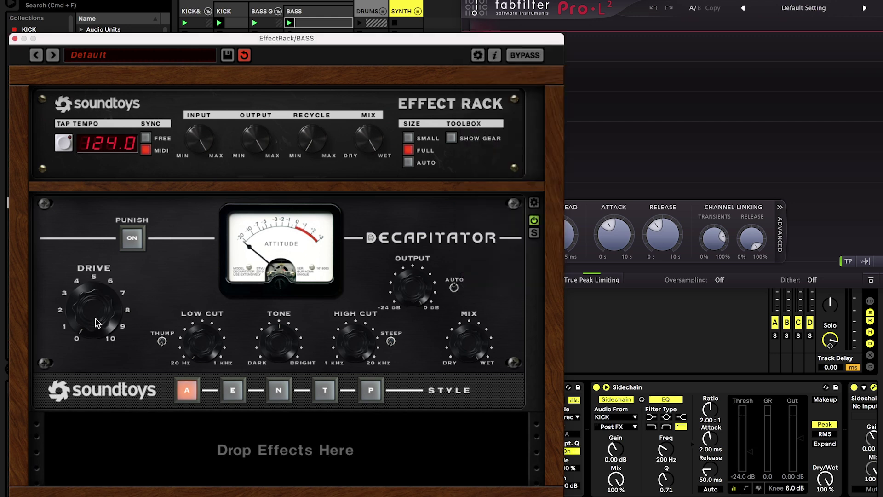
left_click_drag(87, 296, 80, 280)
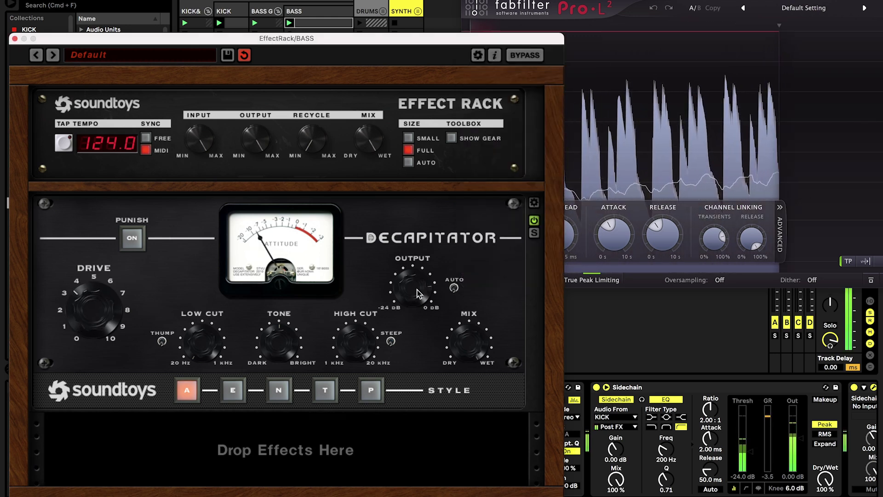
Step: Compare the bass with the Decapitator switched off and on while watching the Pro-L 2 waveform
left_click(533, 221)
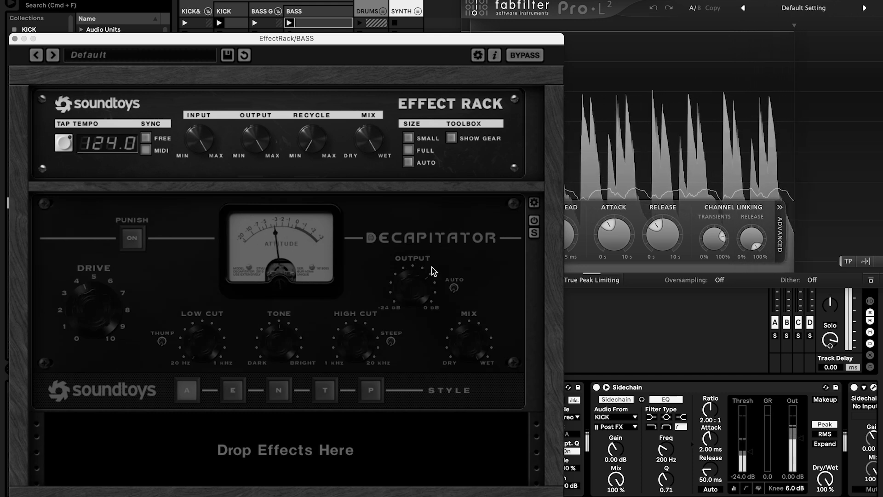
left_click(535, 221)
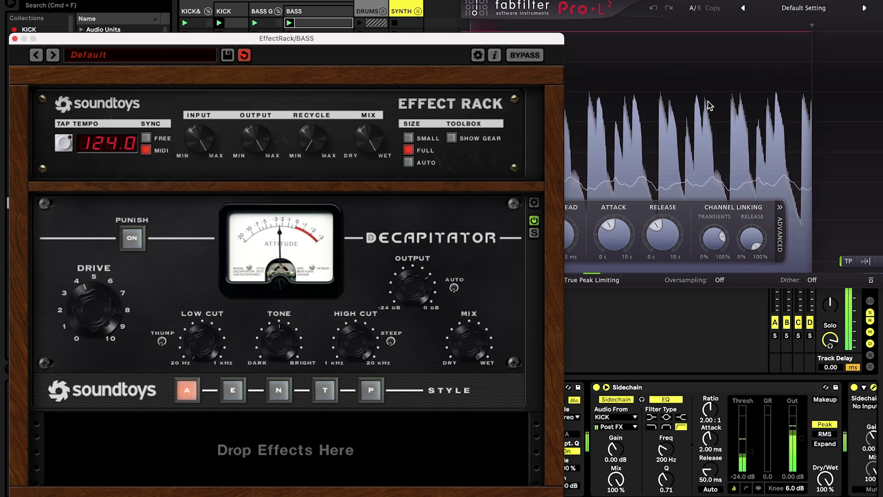
Step: Repeat the Decapitator bypass comparison on the playing bass, leaving the effect active, and close the EffectRack window
left_click(534, 221)
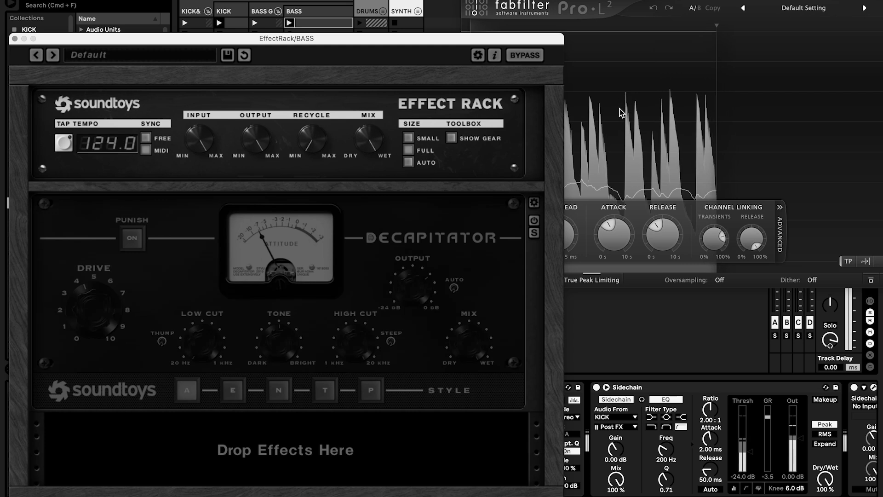
left_click(534, 220)
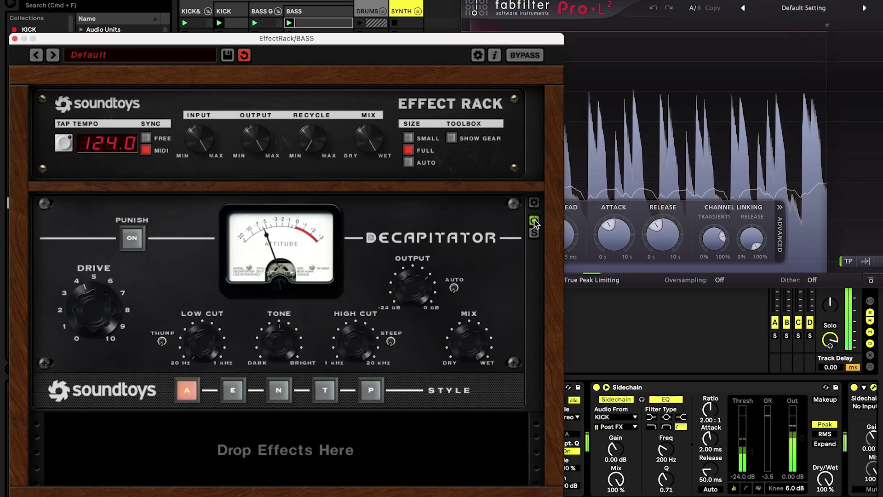
key("space")
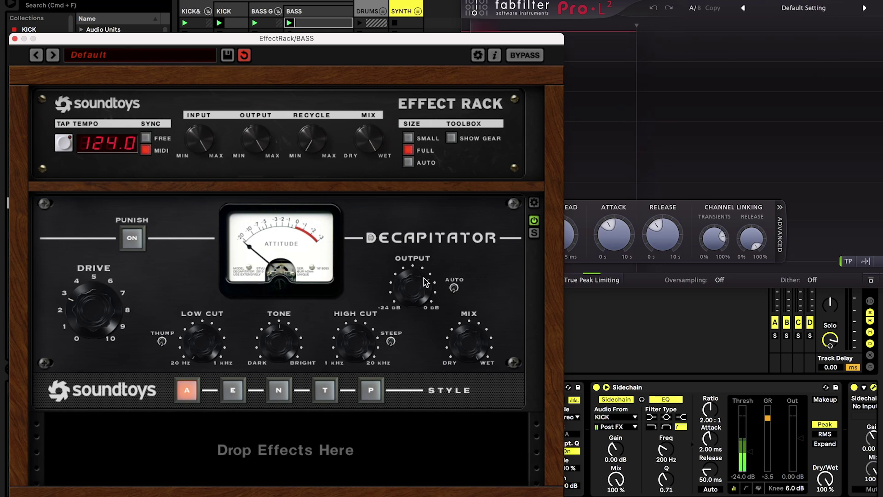
key("space")
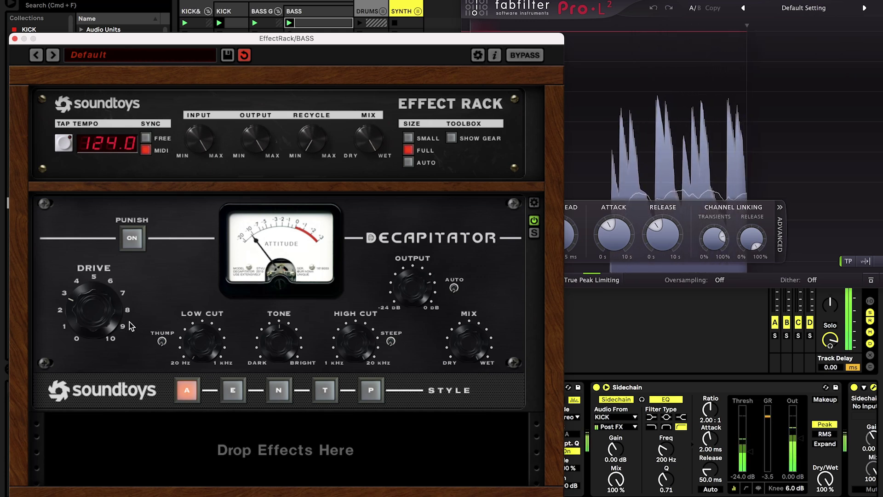
left_click(533, 220)
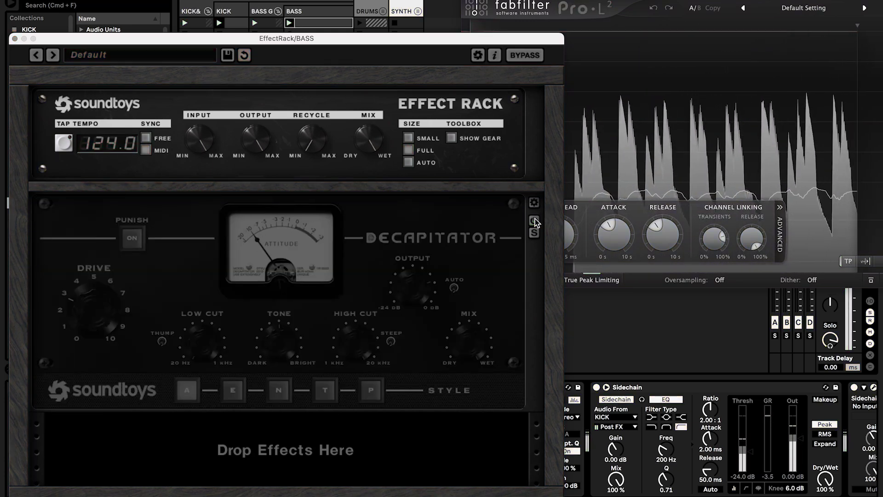
left_click(533, 220)
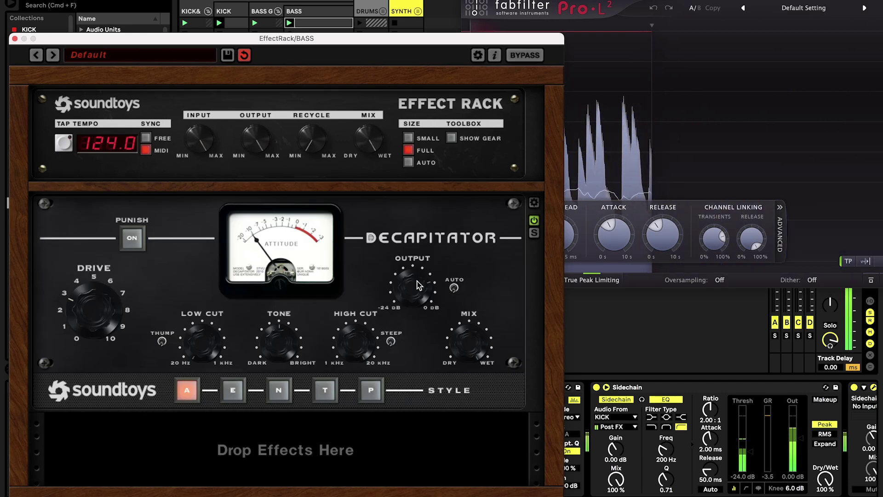
left_click(14, 38)
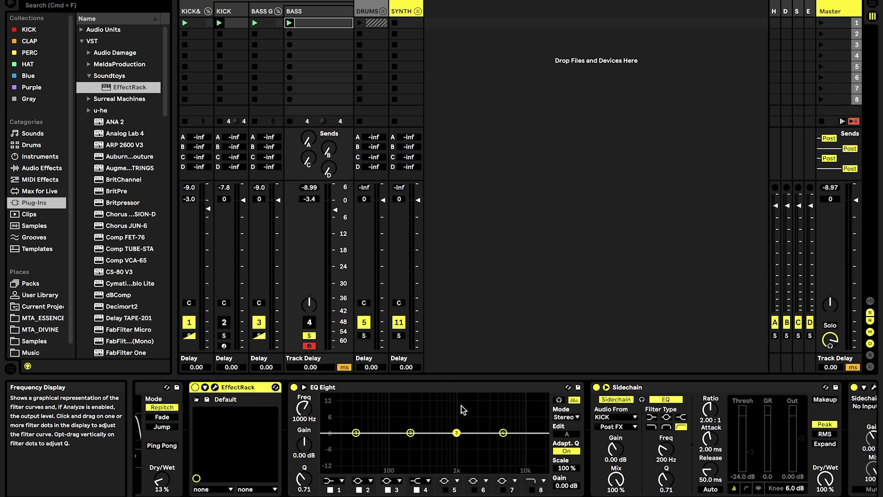
Step: Make EQ Eight's filter 1 on the BASS track a low cut at about 26.1 Hz and compare playback with it off and on
scroll(463, 410, "left", 3)
left_click(407, 390)
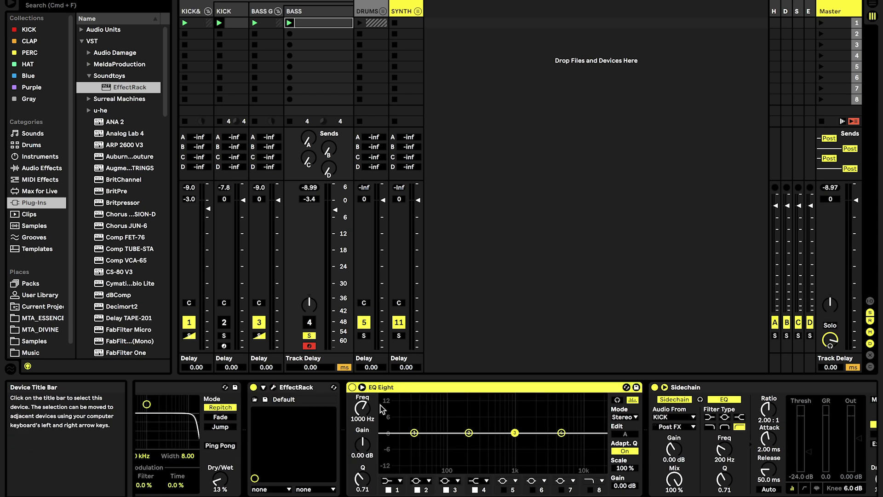
left_click(399, 480)
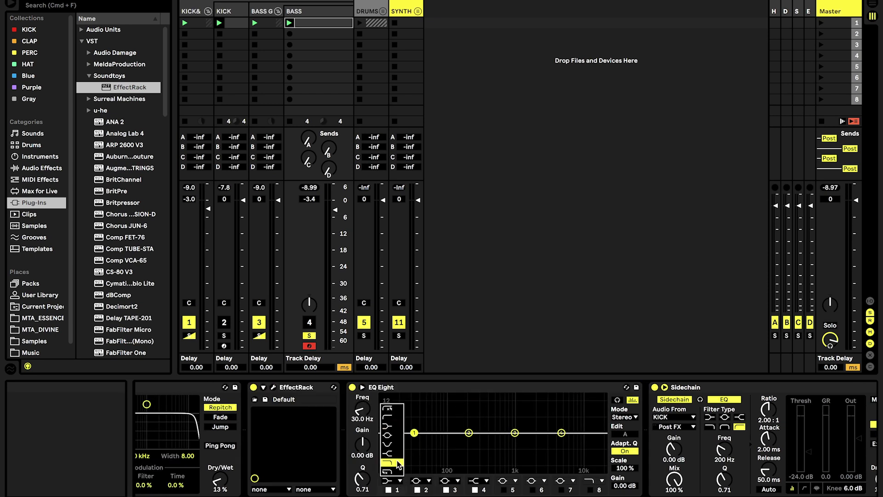
left_click(398, 419)
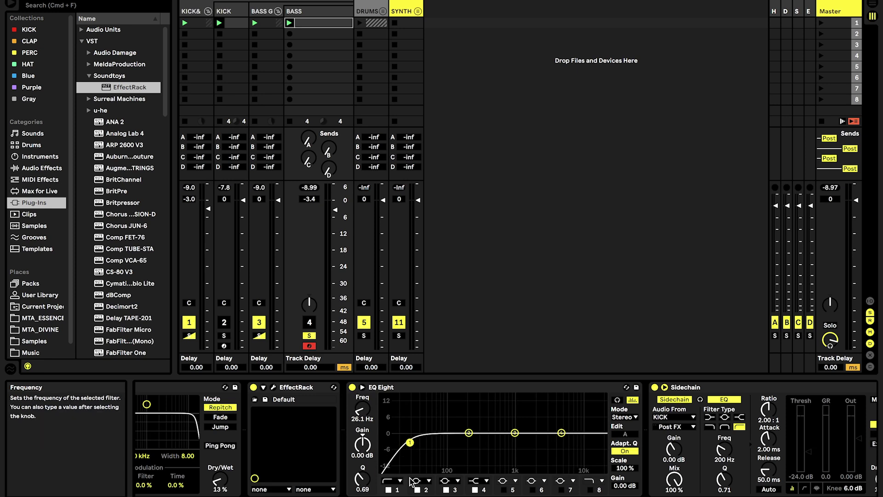
left_click(388, 489)
key("space")
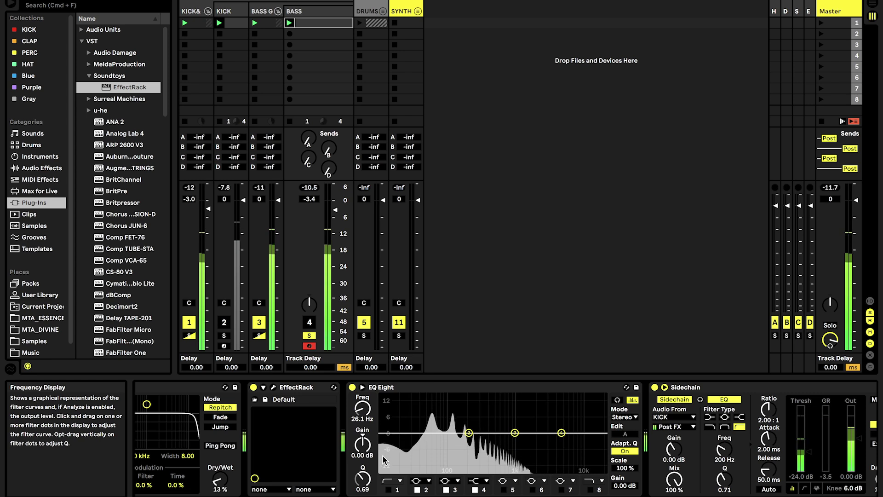
left_click(388, 489)
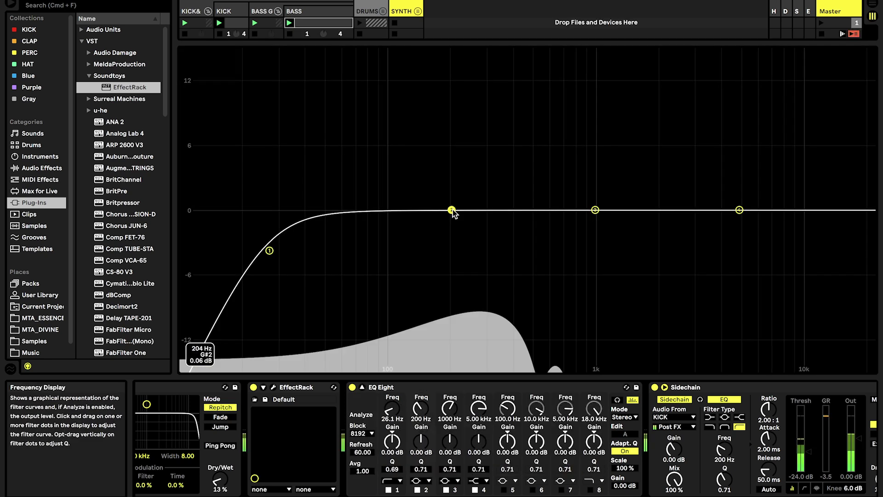
Step: Dip EQ Eight's filter 2 by about 1.24 dB at 199 Hz with Q 3.33, compare it off and on, and collapse the expanded display
left_click_drag(451, 211, 450, 219)
left_click(453, 490)
left_click(418, 490)
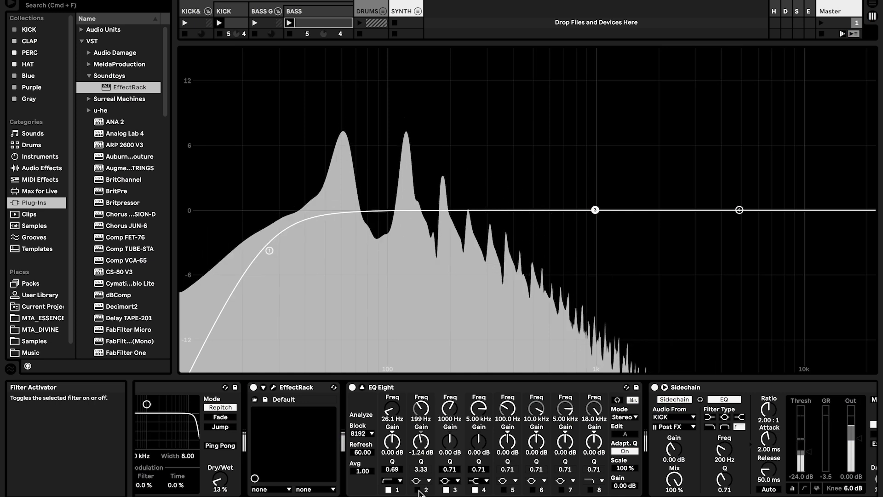
left_click(417, 490)
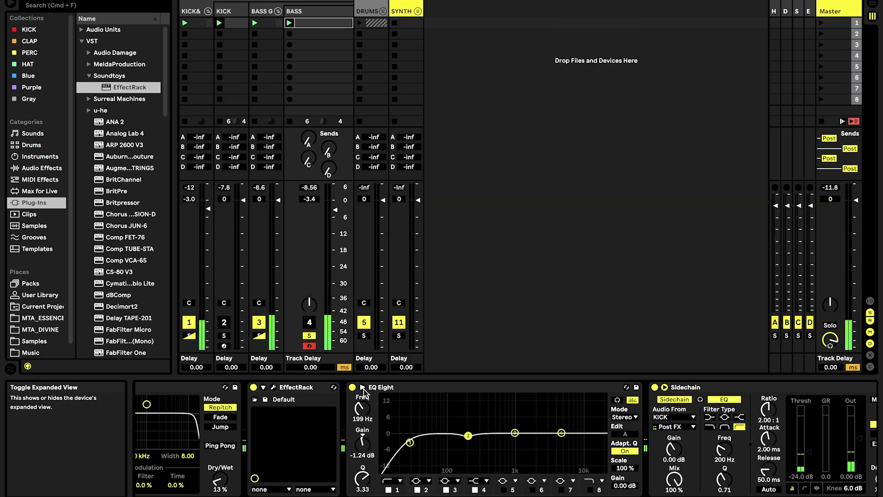
left_click(362, 387)
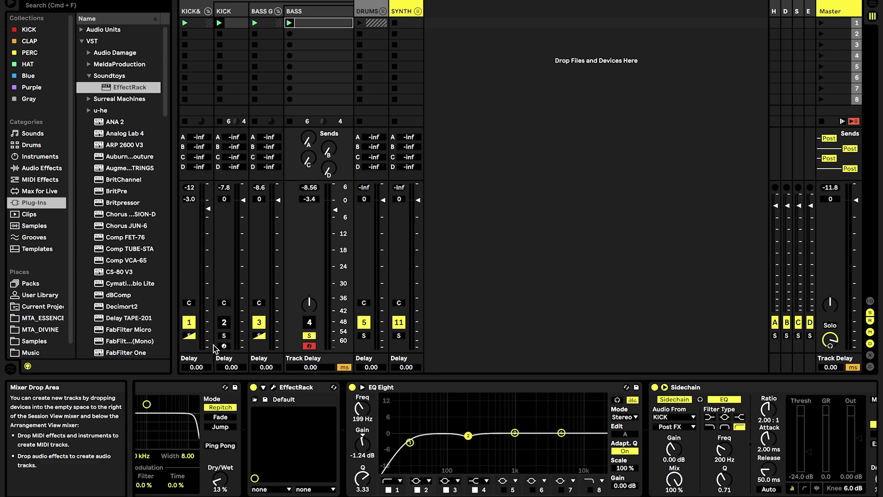
Step: Boost EQ Eight's filter 5 by about 1.6 dB near 64 Hz and compare the EQ off and on with the kick playing
key("space")
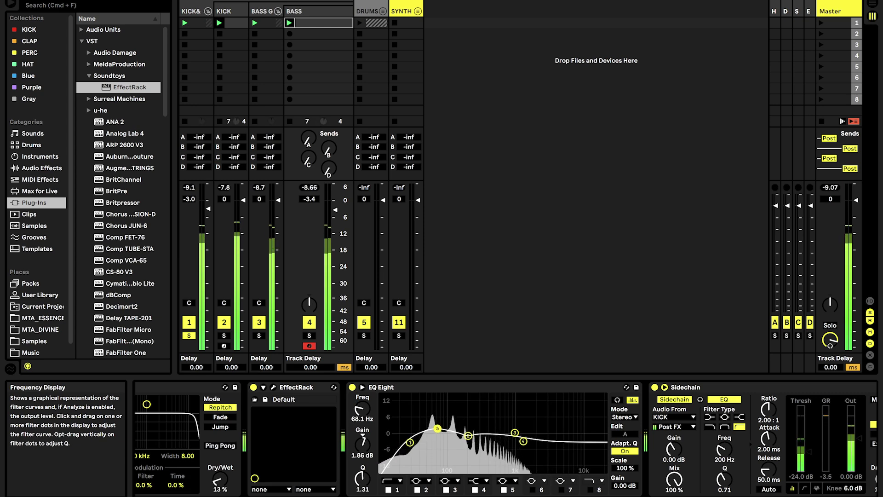
left_click(353, 388)
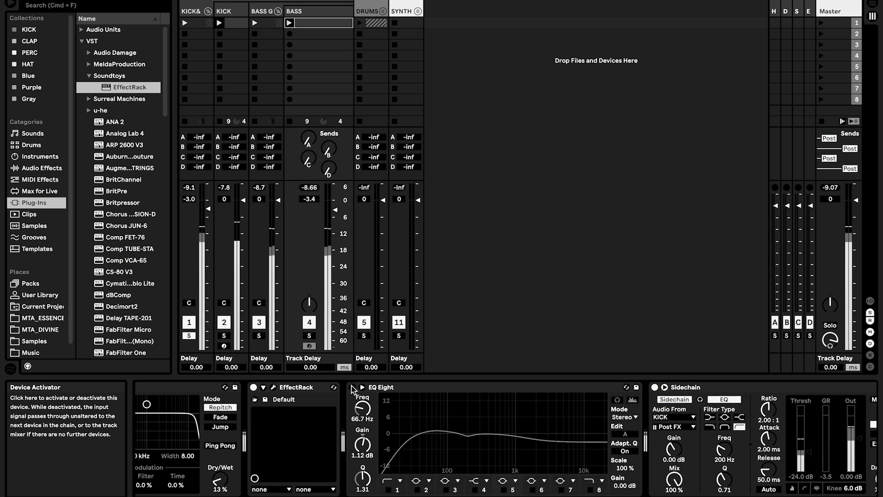
left_click(352, 387)
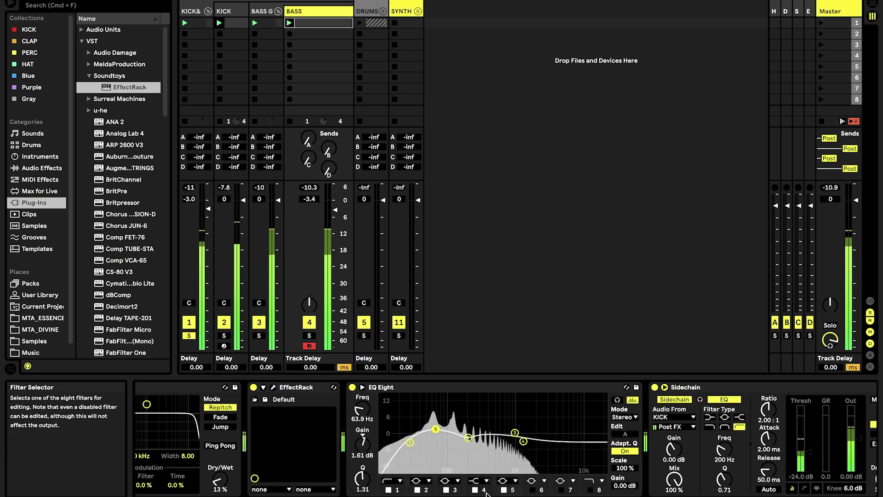
Step: Turn off filter 4, dip filter 3 by about 3.1 dB at 1.60 kHz with Q 0.80, and compare the EQ bypassed and active
left_click(475, 490)
left_click(514, 433)
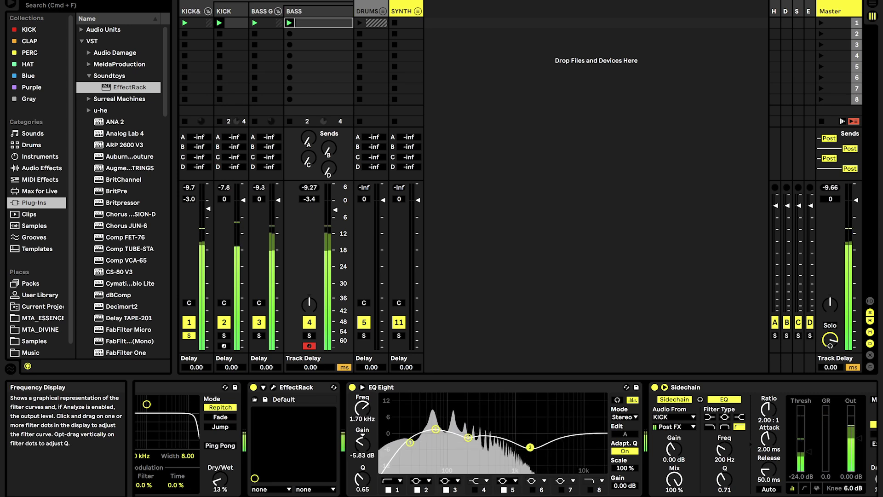
left_click_drag(532, 441, 533, 432)
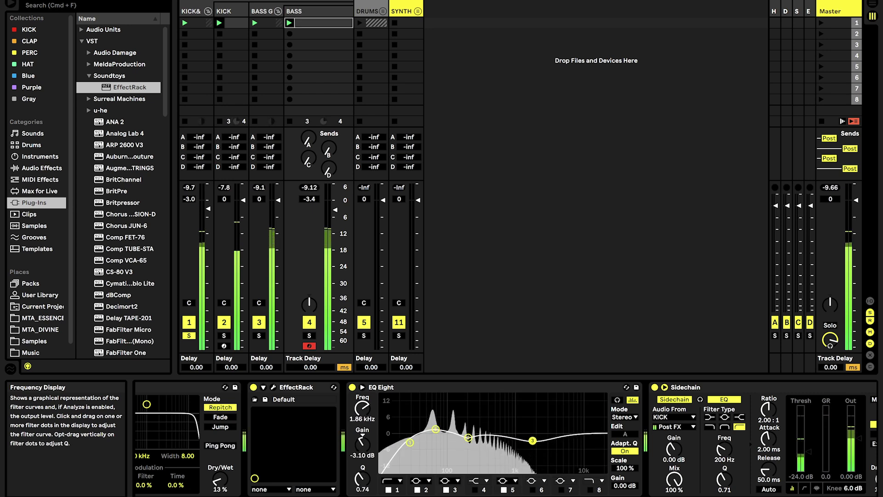
left_click(446, 490)
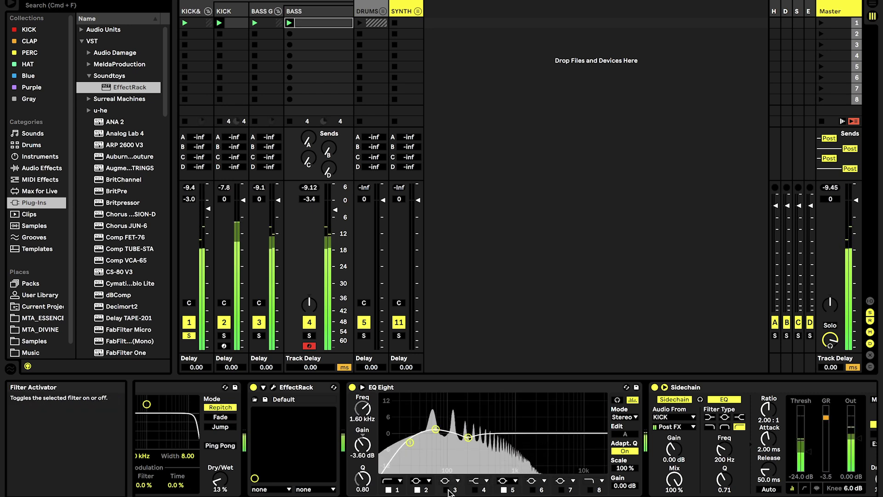
left_click(446, 490)
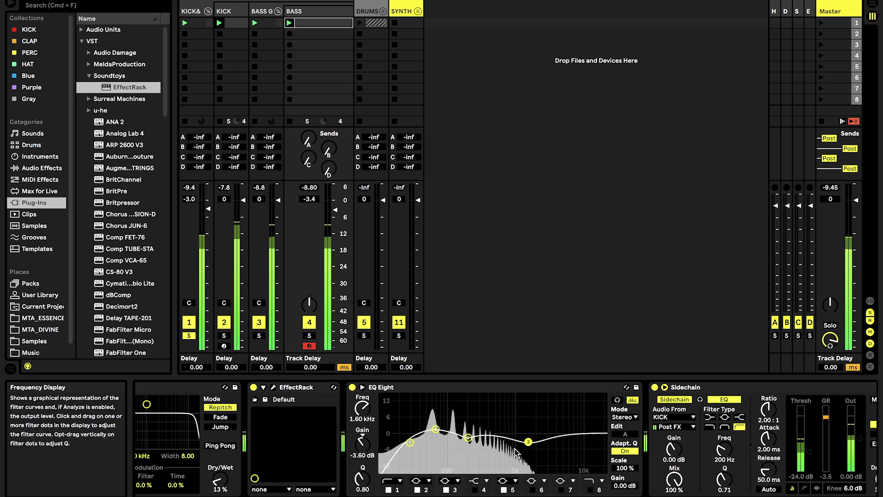
left_click(352, 388)
left_click(352, 387)
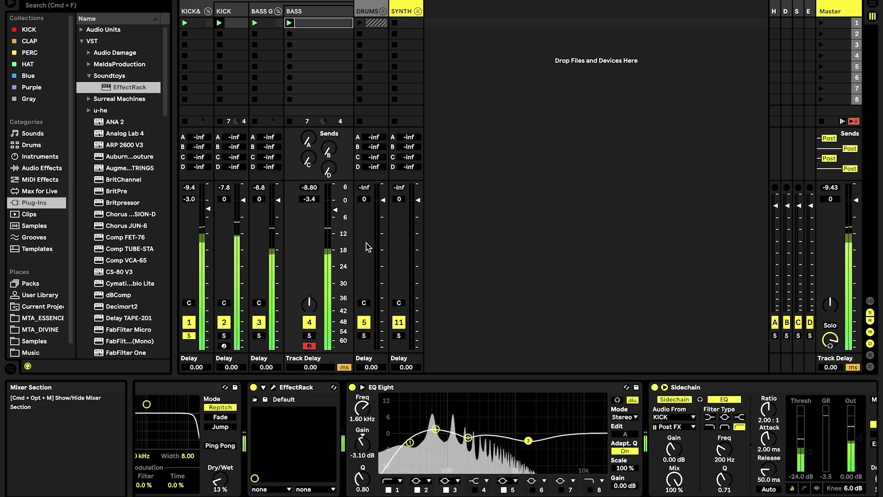
Step: Set the BASS track volume to -3.2 dB, stop playback, and check the KICK track's device before returning to BASS
left_click_drag(326, 202, 327, 201)
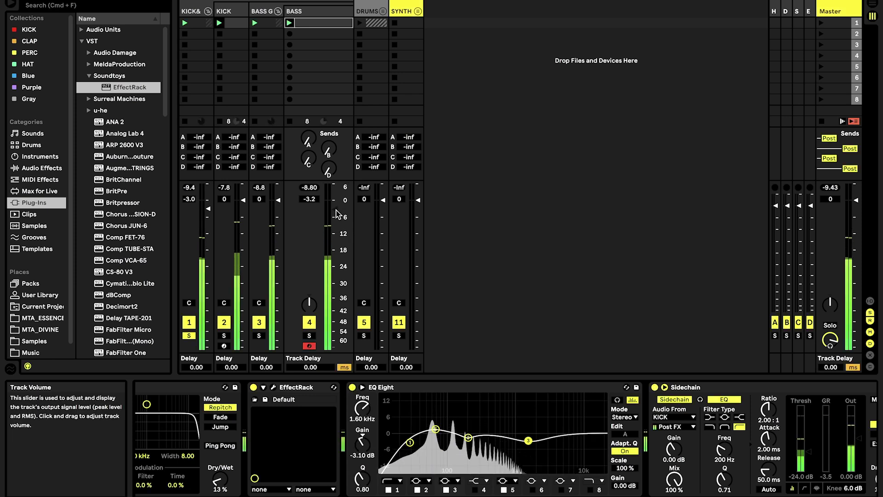
key("space")
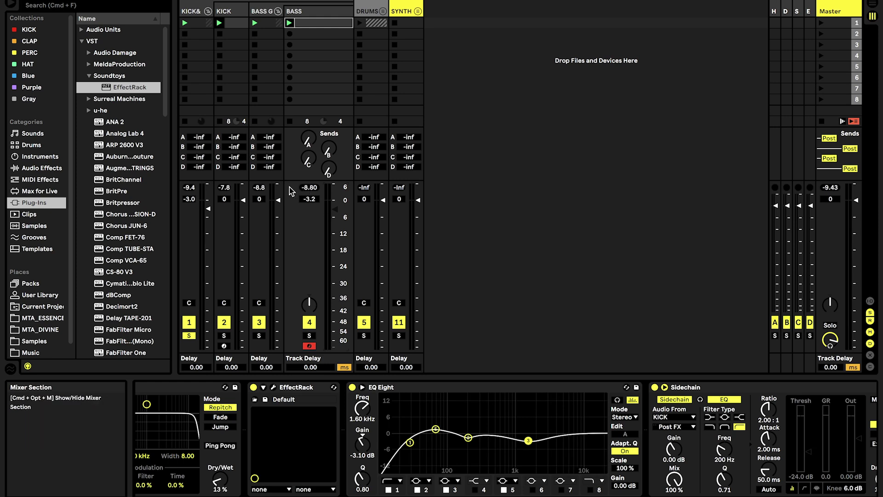
left_click(233, 13)
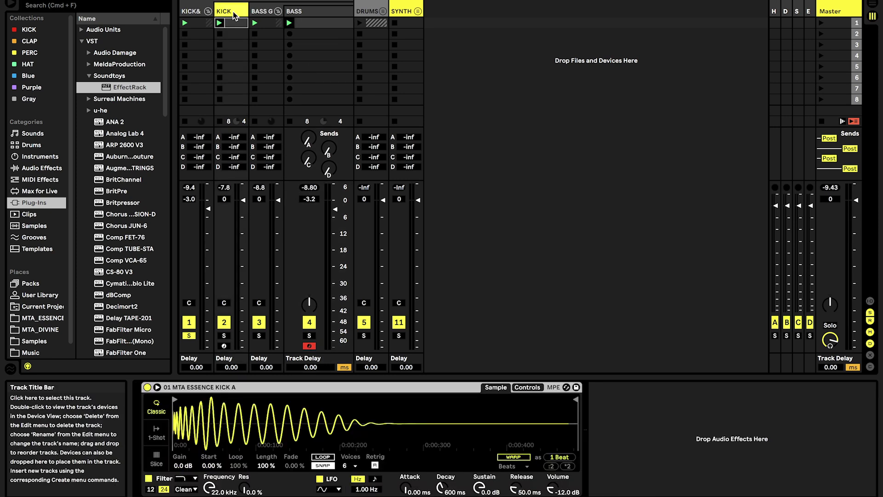
left_click(317, 14)
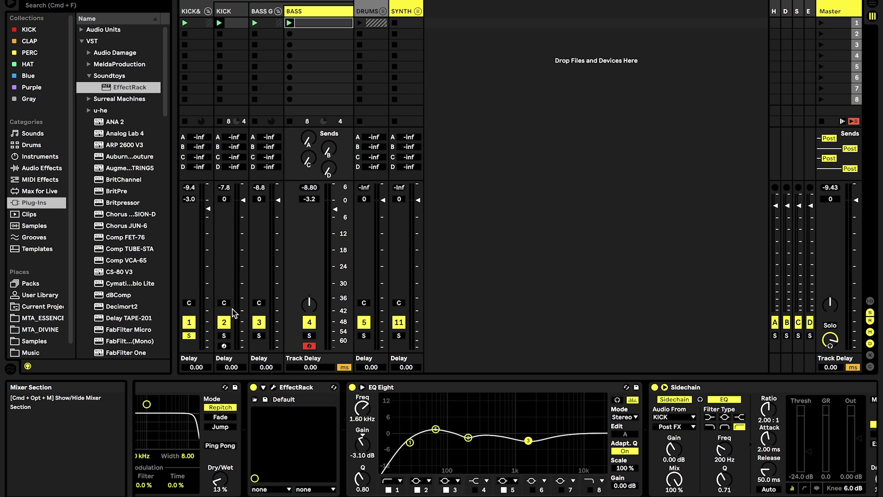
Step: Play the kick and bass together, reset the BASS peak level, and set the BASS track volume to -2.8 dB
key("space")
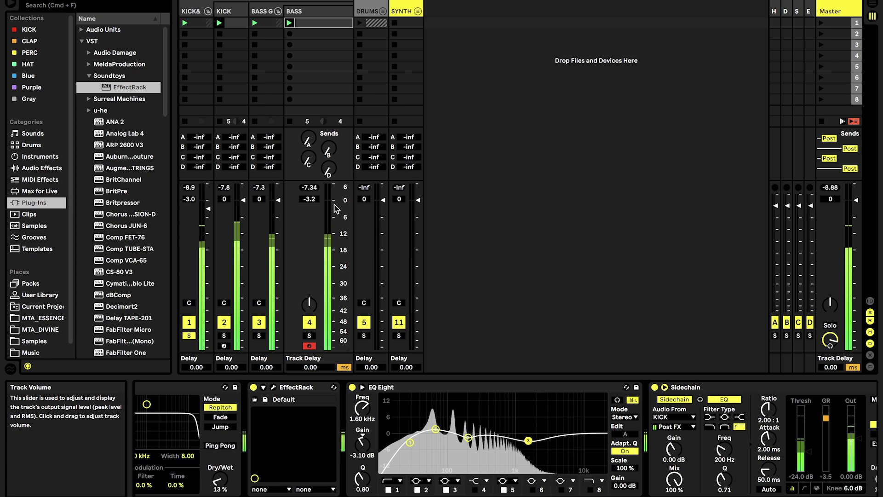
left_click(314, 197)
left_click(315, 189)
left_click(223, 188)
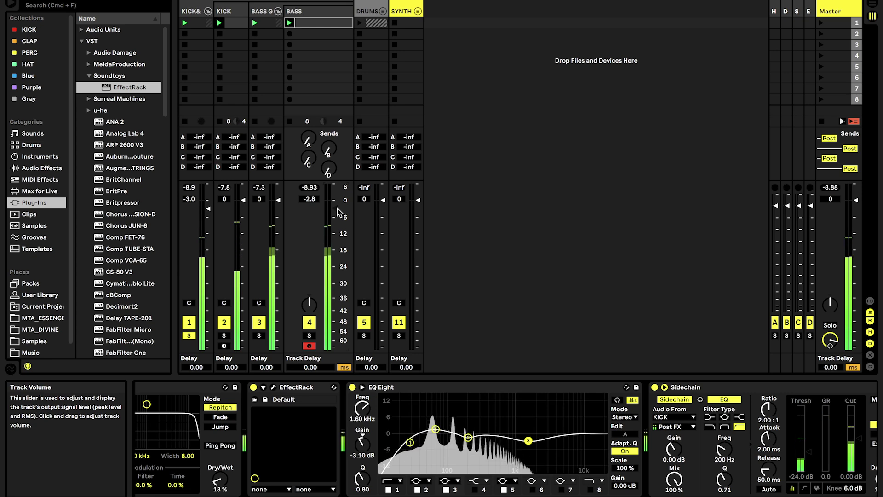
scroll(434, 415, "left", 6)
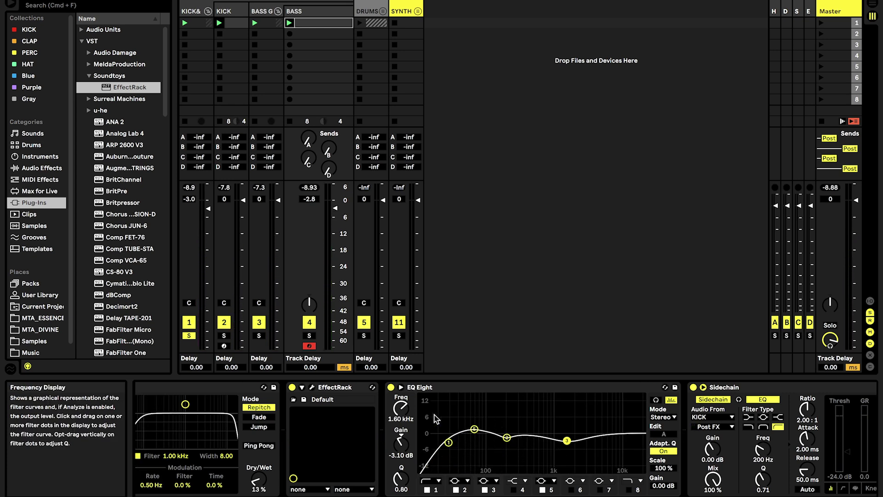
Step: Enable and open Comp FET-76 on the KICK&BASS group, raising its input to between 40 and 32 and its output gain to about -11 dB
left_click(196, 13)
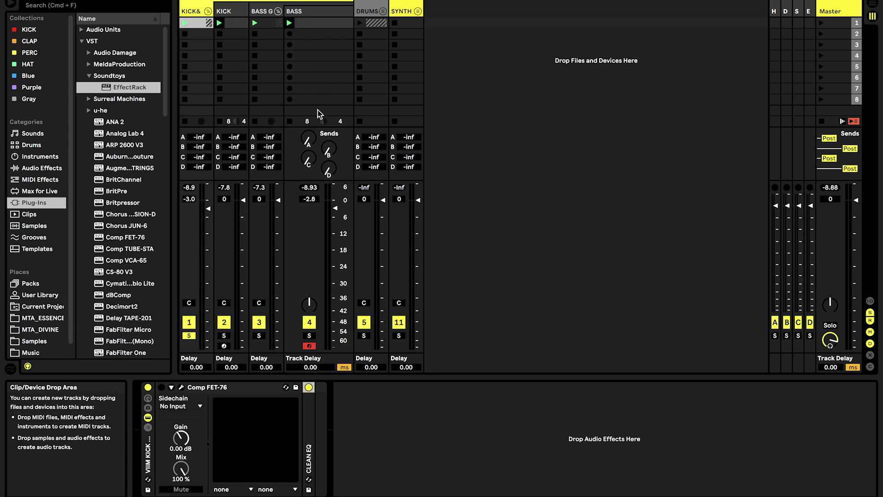
left_click(168, 390)
left_click(182, 387)
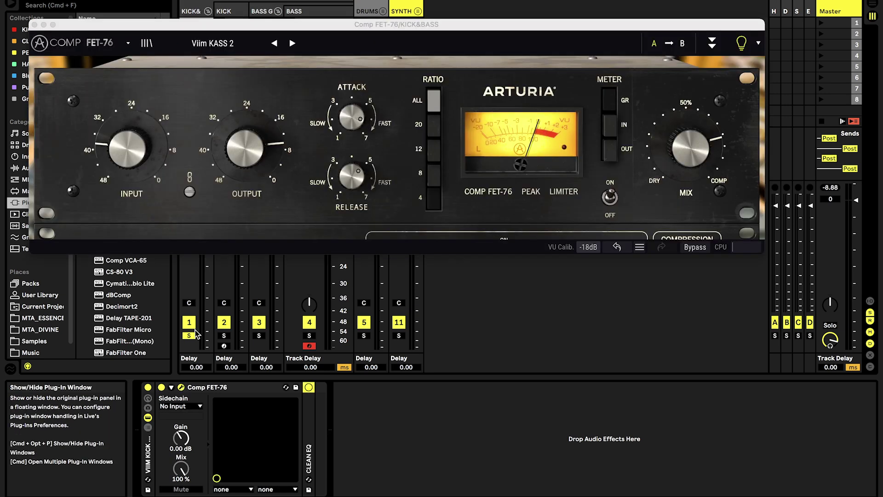
left_click_drag(128, 148, 127, 144)
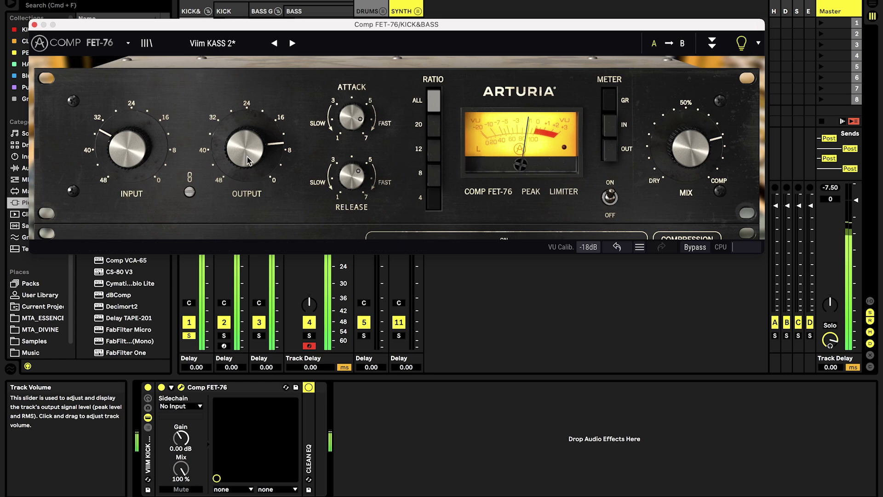
left_click_drag(244, 148, 245, 142)
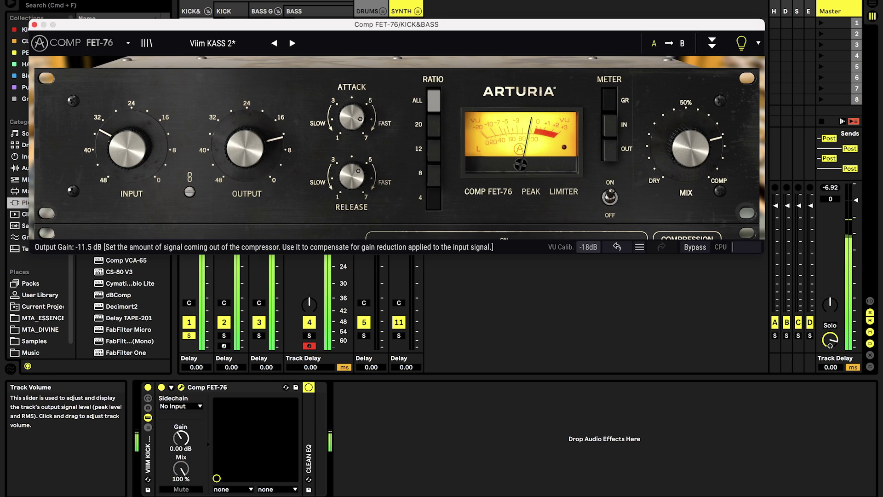
Step: Compare the kick and bass with the group's Comp FET-76 switched off and on, leaving it active
left_click(161, 388)
left_click(162, 387)
left_click(162, 387)
left_click(161, 387)
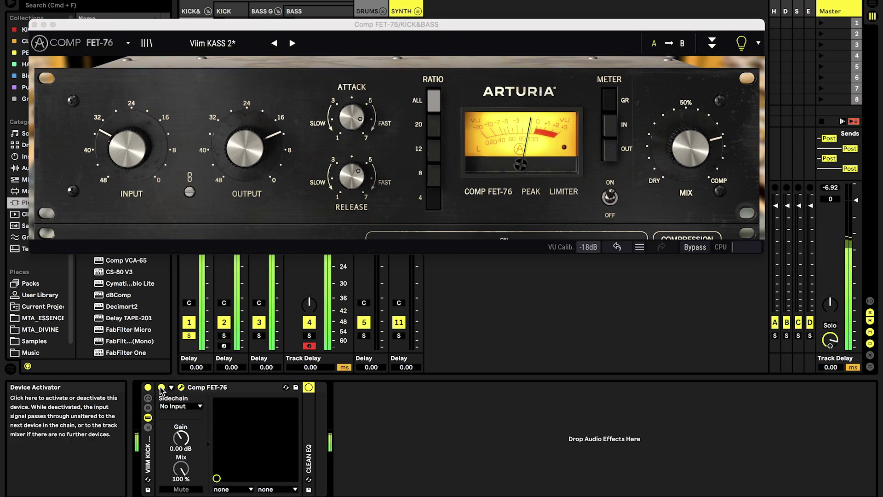
Step: Close the Comp FET-76 window, search the plug-ins for Rare, and add it after the compressor on the KICK&BASS group
left_click(182, 388)
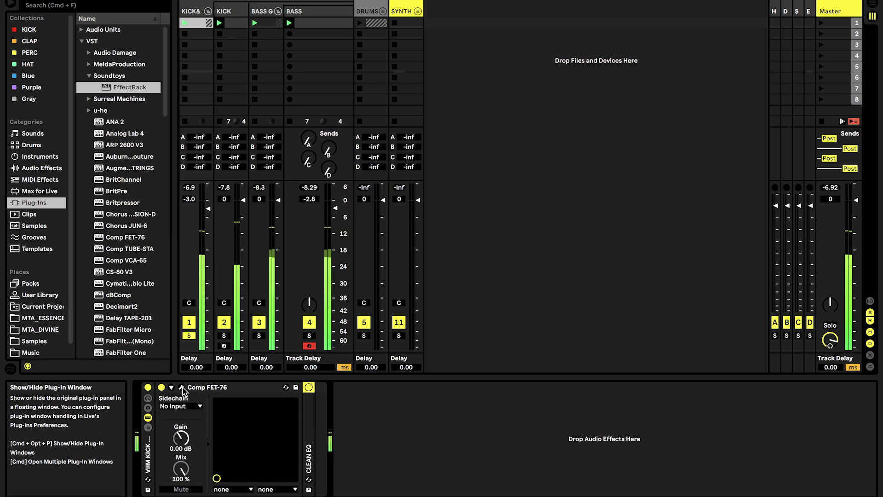
key("super+f")
type("rare")
left_click(116, 76)
left_click_drag(339, 307, 309, 405)
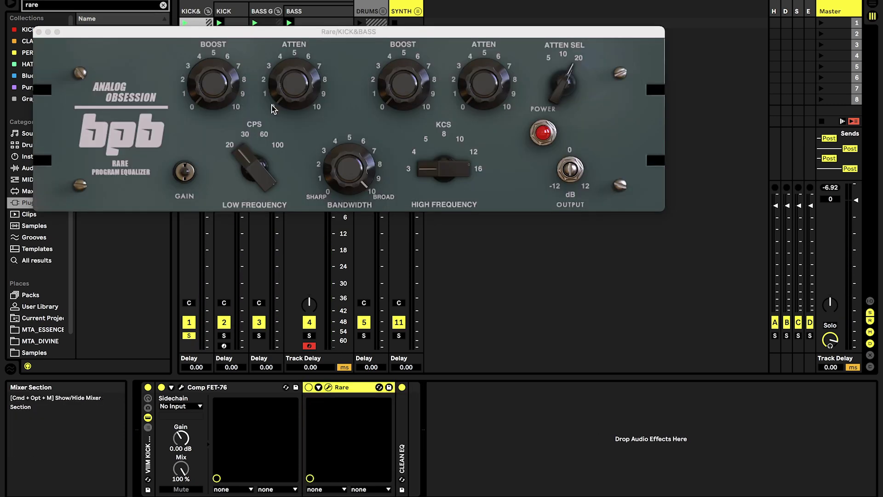
Step: Set Rare's low frequency to 60 Hz with the low boost and low attenuation both at 0.3
left_click_drag(254, 172, 238, 137)
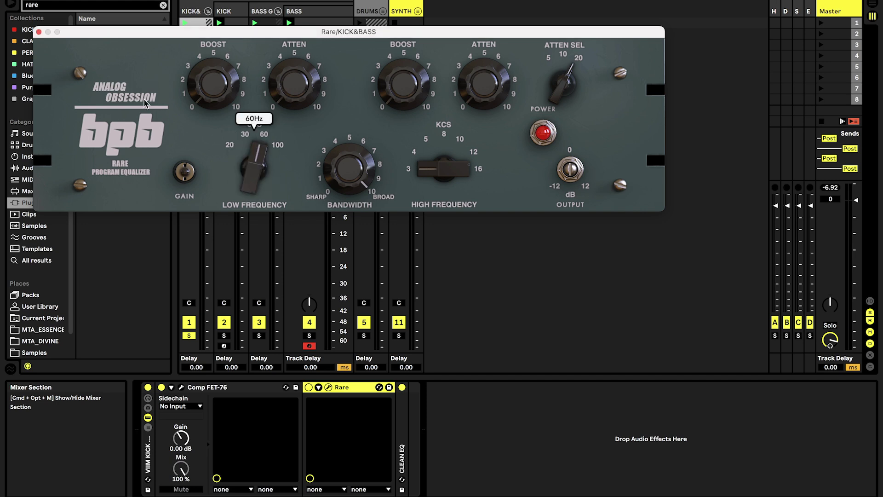
left_click_drag(221, 95, 205, 49)
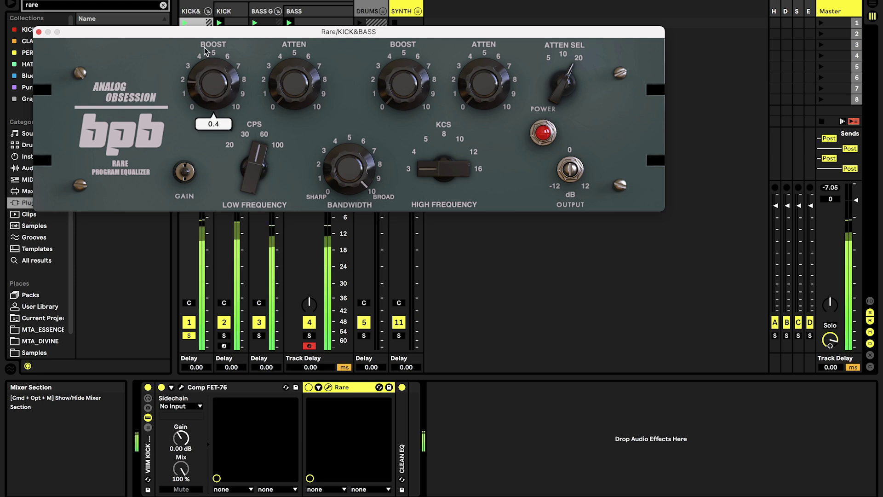
left_click_drag(309, 102, 291, 60)
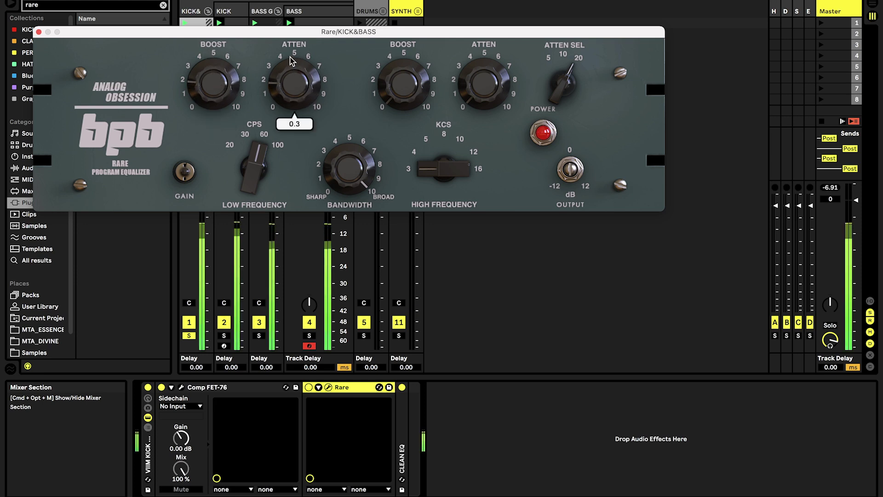
mouse_move(220, 87)
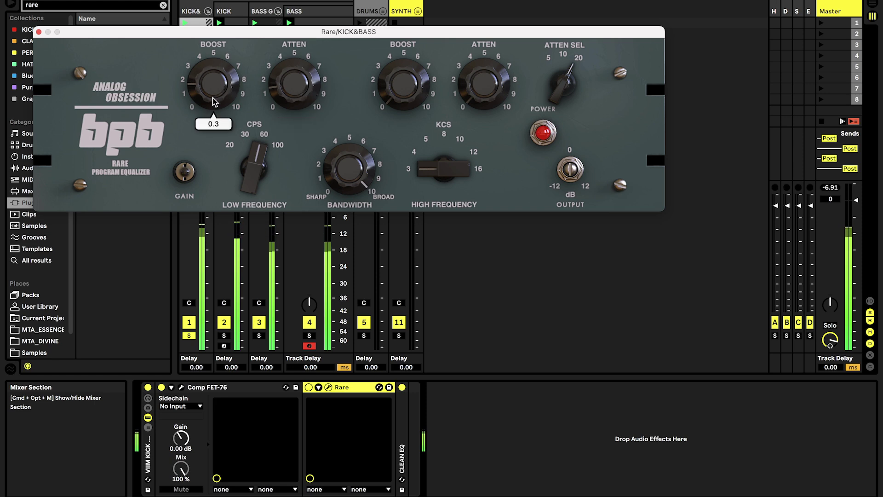
Step: Compare the group with Rare off and on, switching its low frequency to 30 Hz, and close its window with the device active
left_click(308, 387)
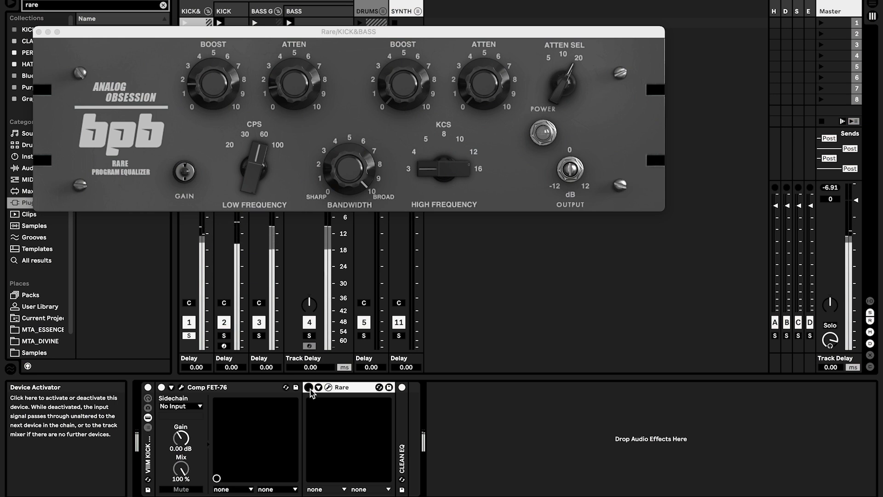
left_click(309, 387)
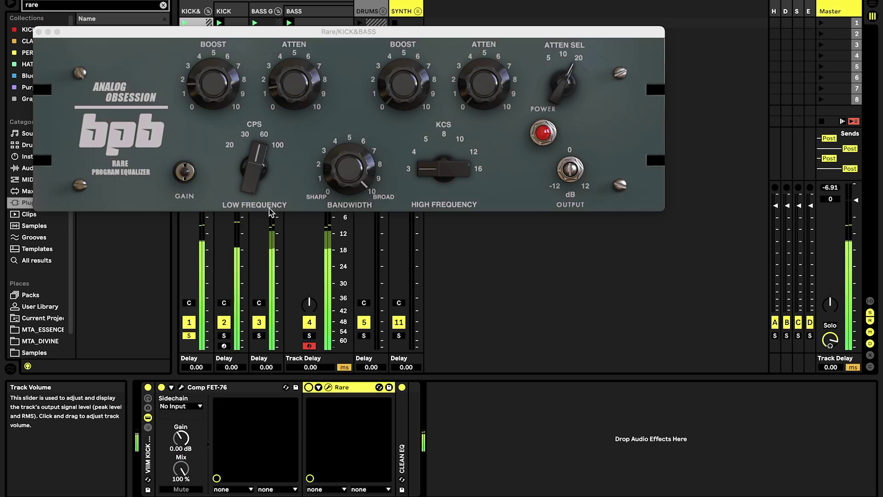
left_click(245, 172)
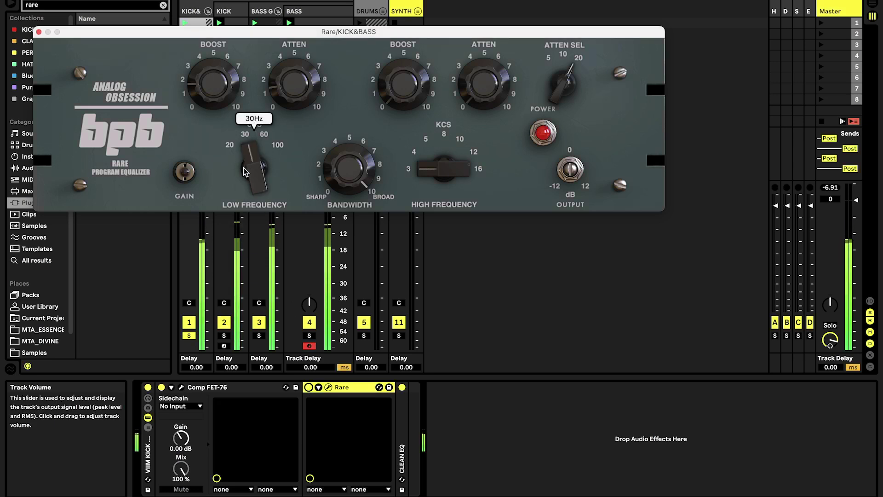
left_click(308, 388)
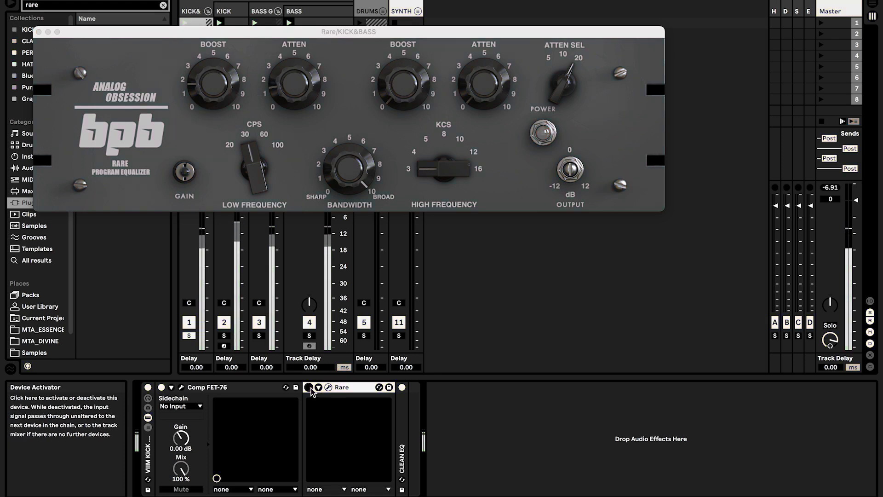
left_click(309, 387)
left_click(328, 388)
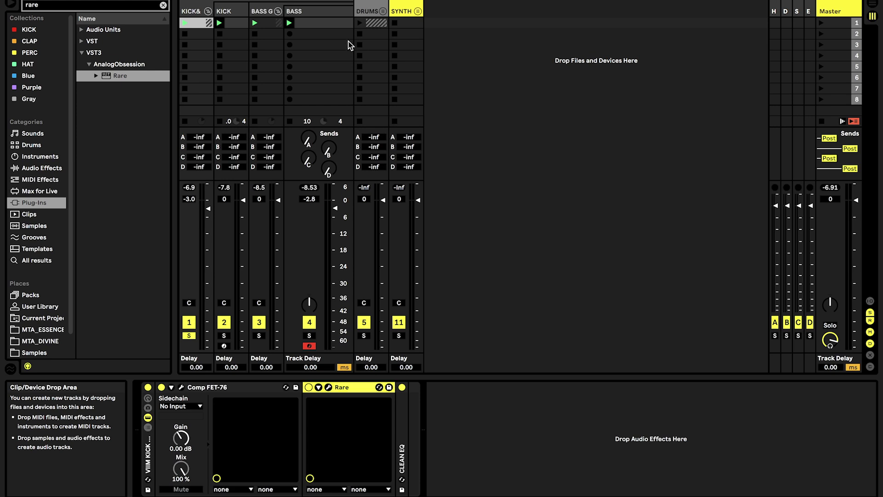
Step: Select the BASS track to show its device chain
left_click(321, 12)
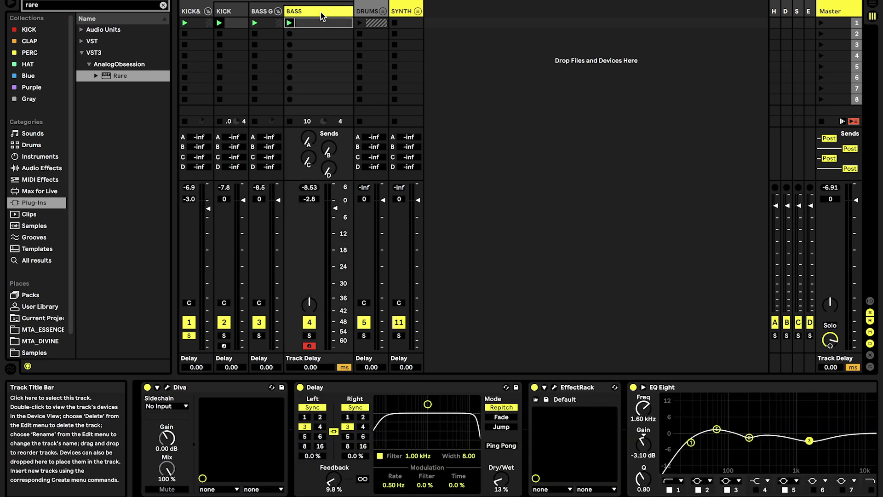